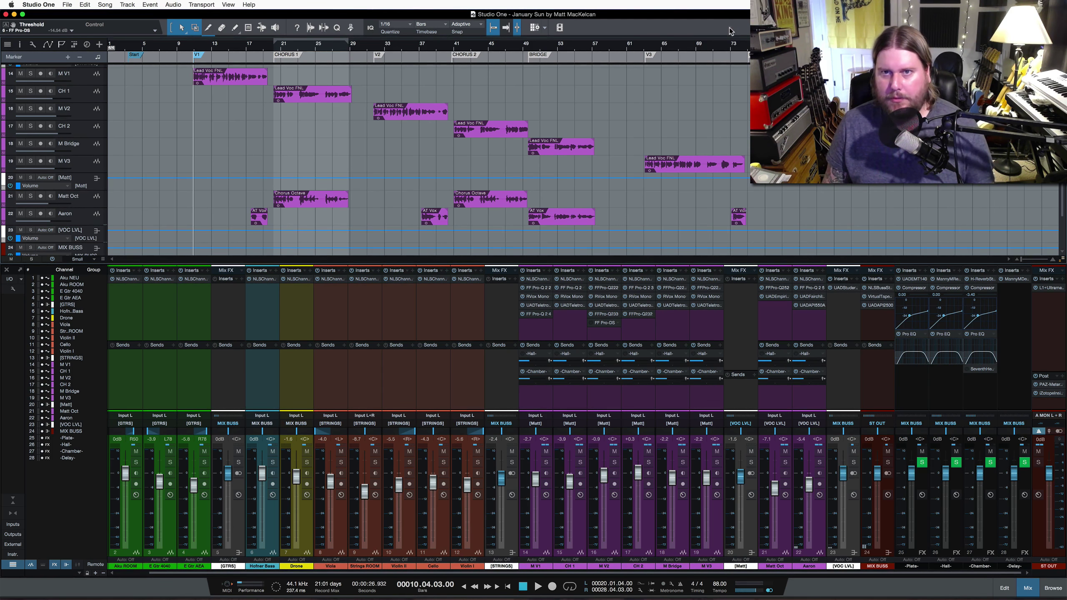
Play the song and audition the M V2 and channel 22 vocals in solo, finishing with playback stopped and the solos cleared.
key(space)
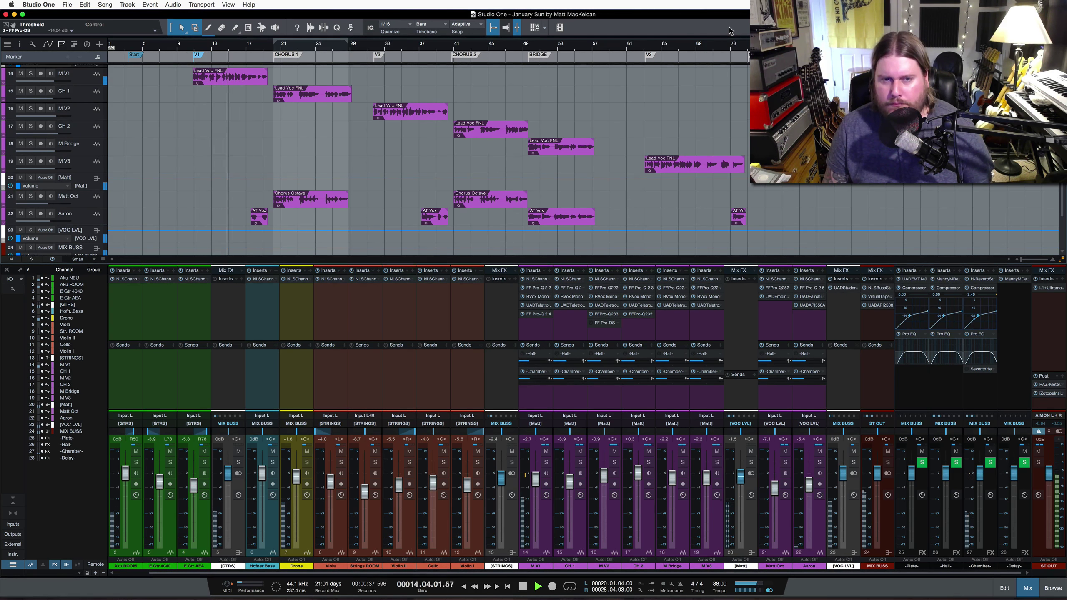
scroll(552, 127, down, 6)
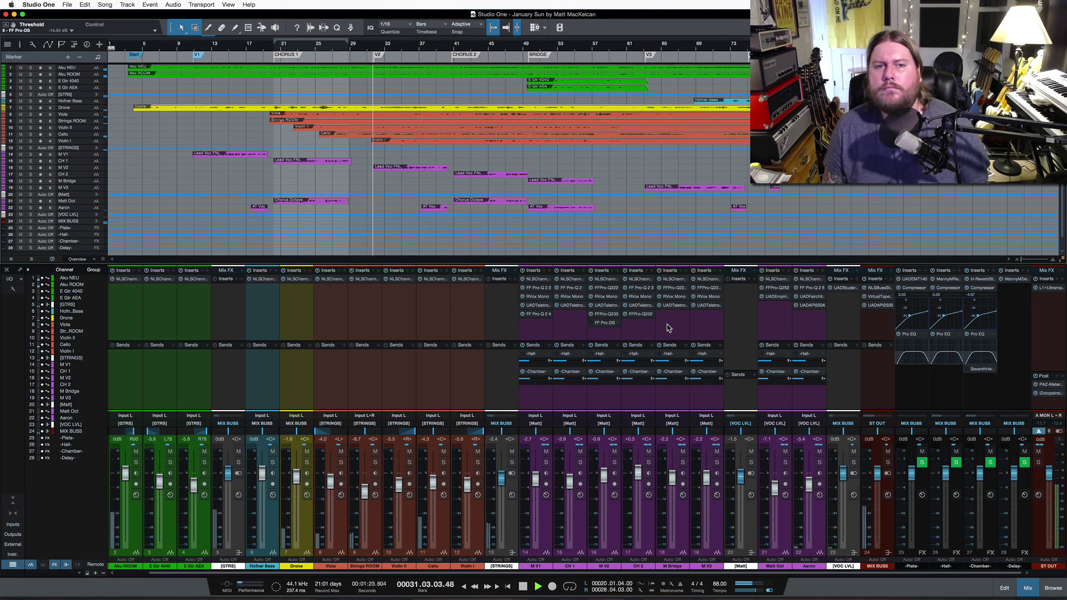
click(615, 463)
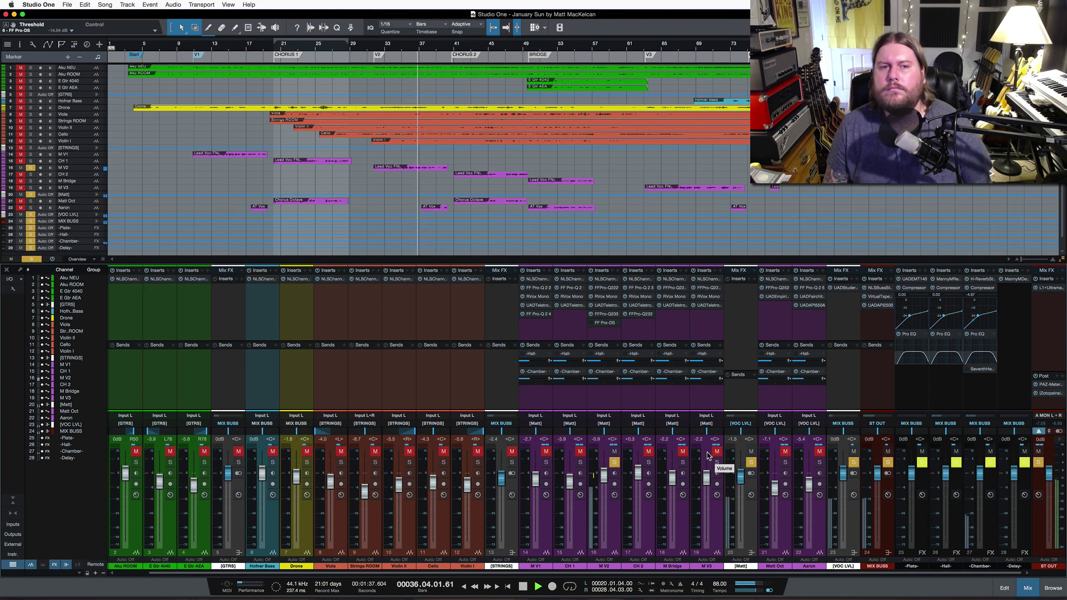
click(819, 462)
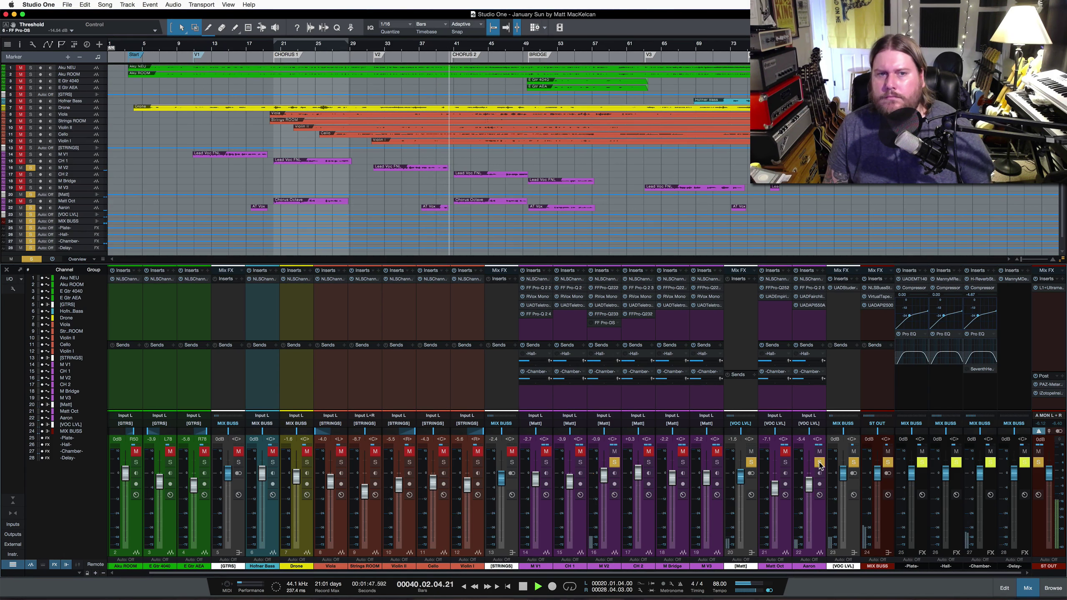
key(space)
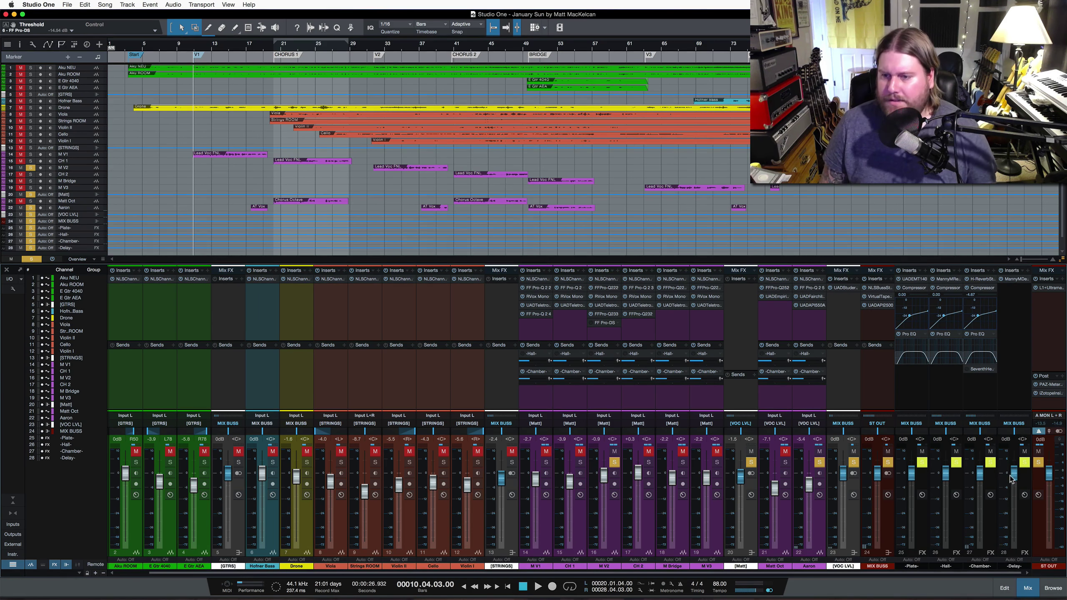
click(1039, 462)
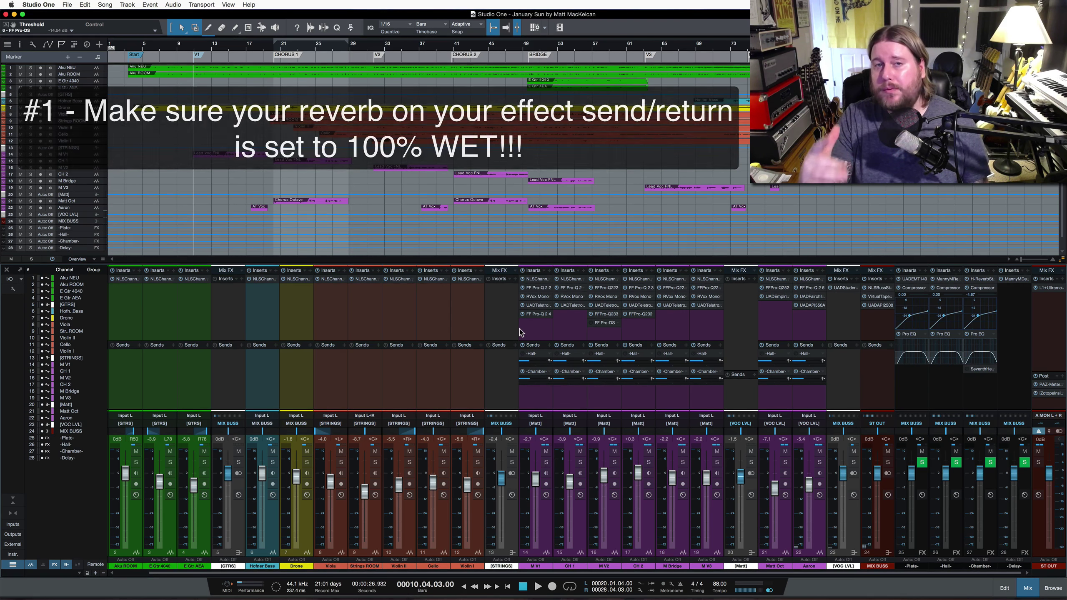
Open the H-Reverb on the Chamber effects channel to check its Dry/Wet setting.
click(982, 279)
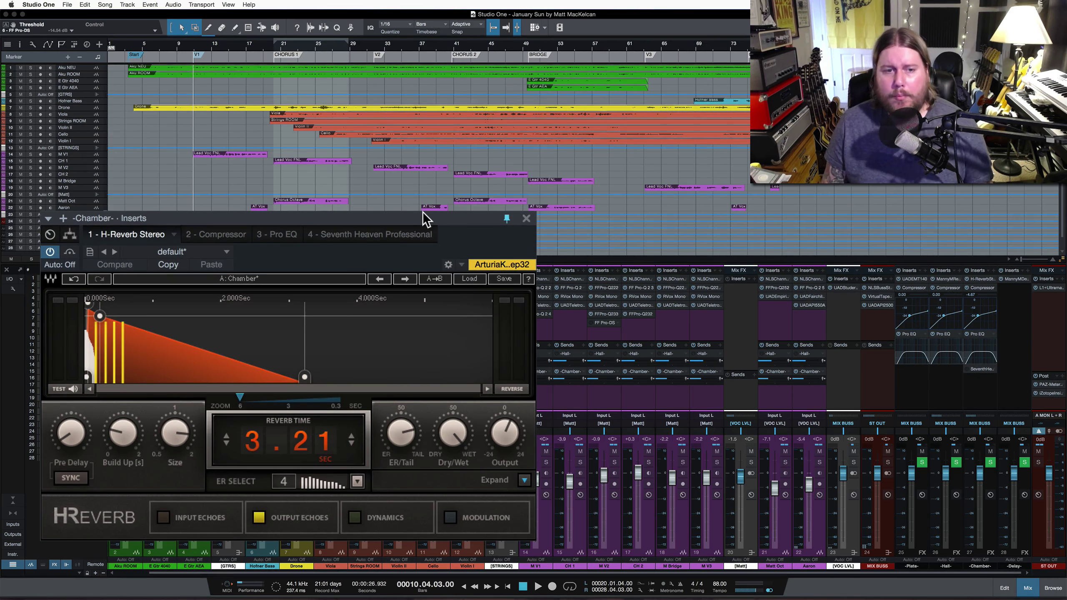
click(354, 286)
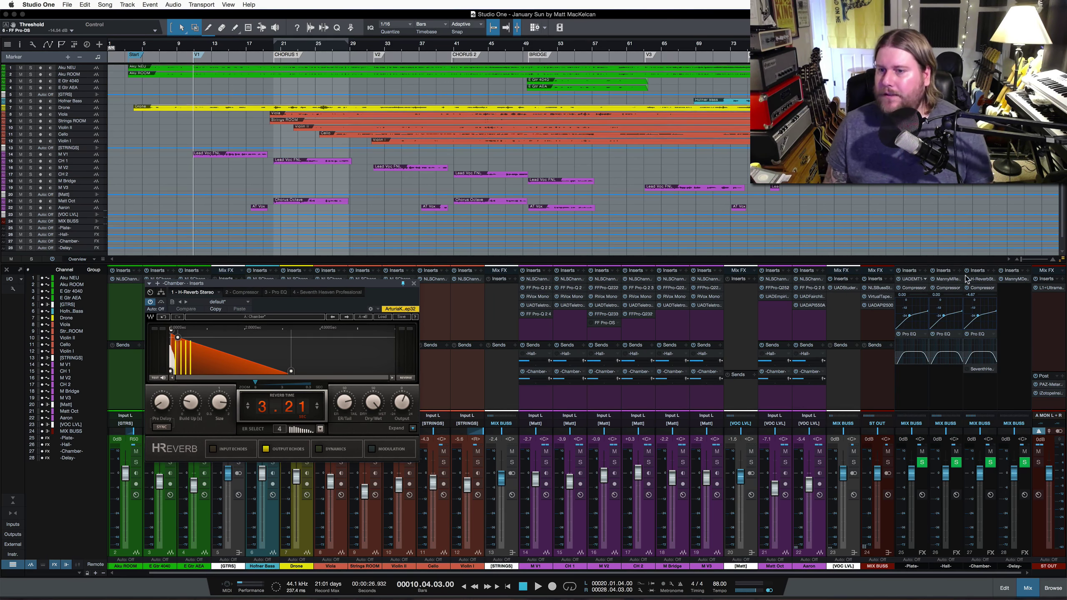
Add the Soundtoys EchoBoy plug-in to the inserts of the Delay effects channel.
click(1028, 271)
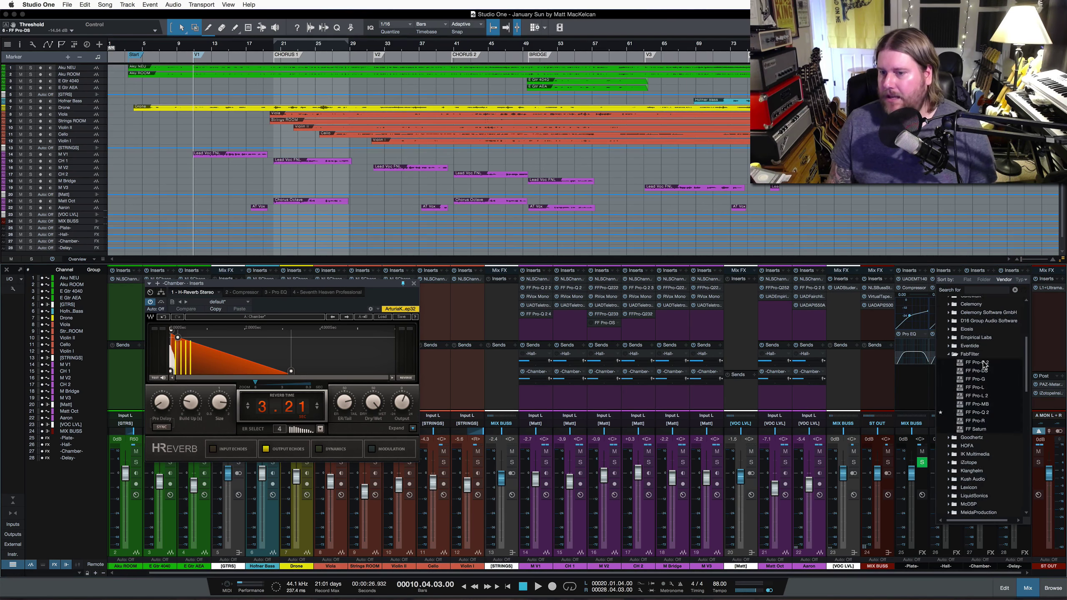
scroll(983, 364, down, 5)
scroll(985, 364, down, 5)
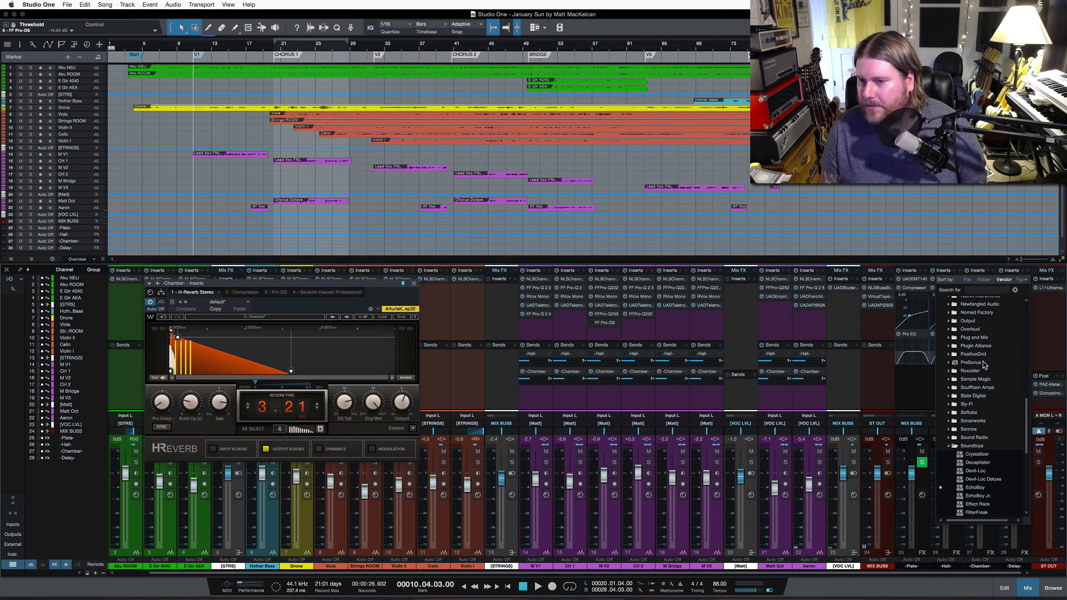
click(988, 430)
click(989, 432)
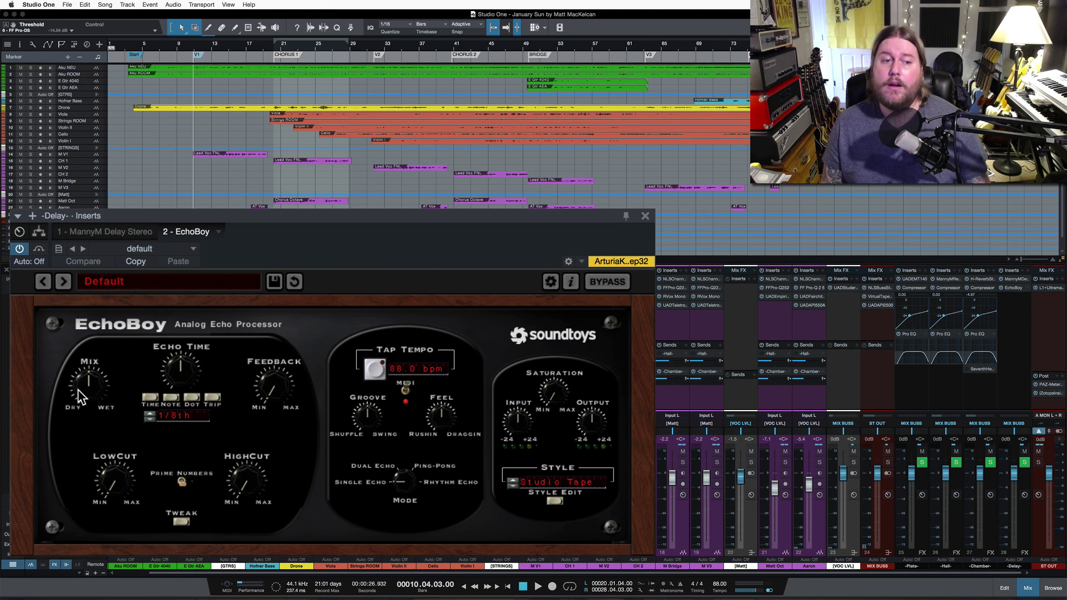
Set EchoBoy's Mix to 100% wet, trying a mostly dry mix in between, and close its window.
drag(88, 388, 90, 300)
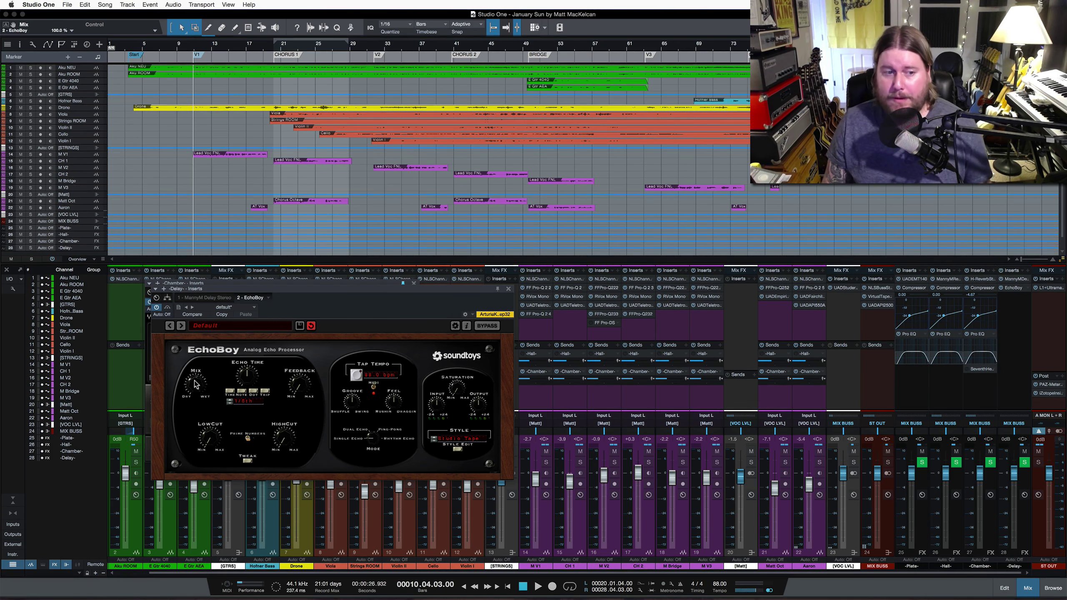
drag(195, 384, 190, 450)
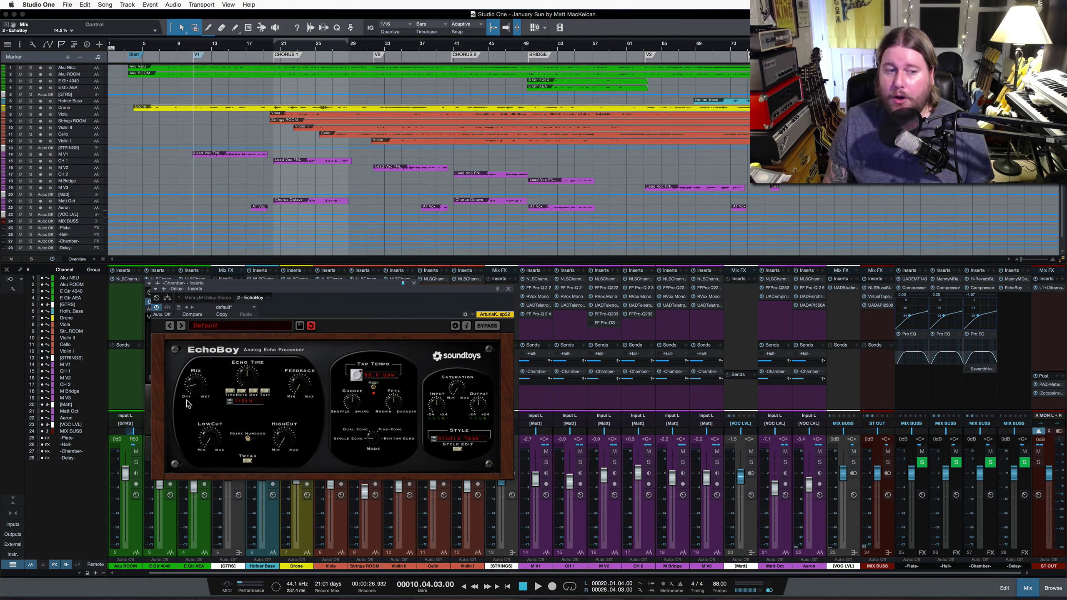
drag(189, 391, 196, 299)
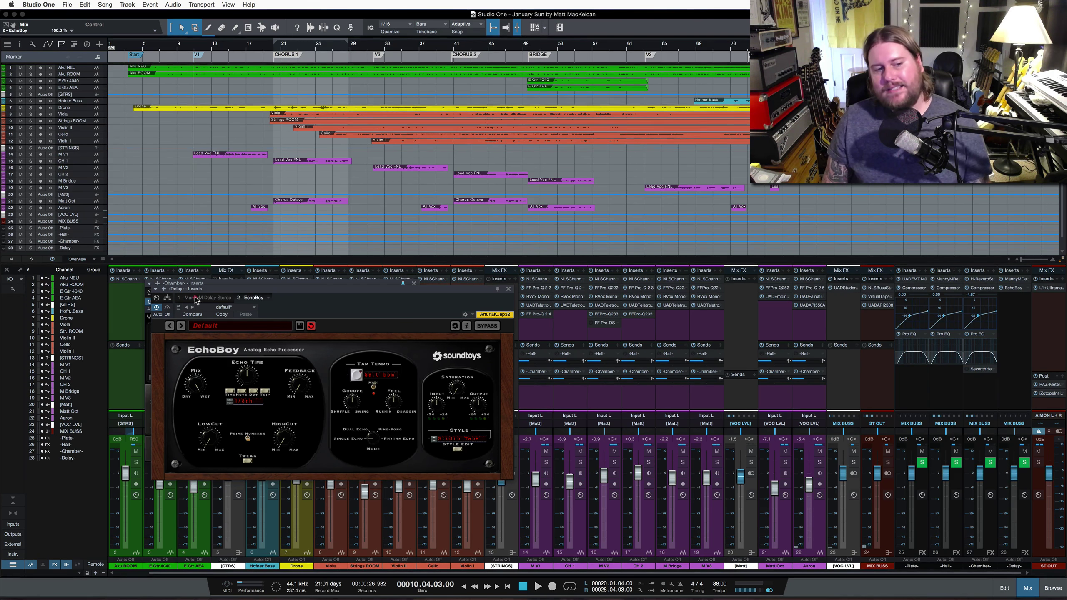
click(509, 289)
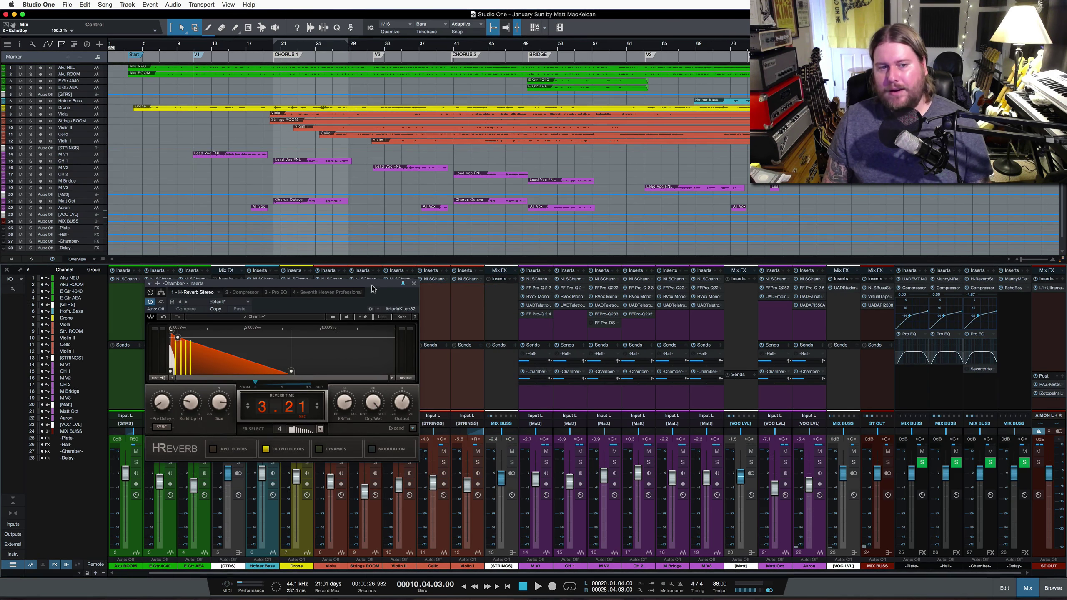
click(372, 286)
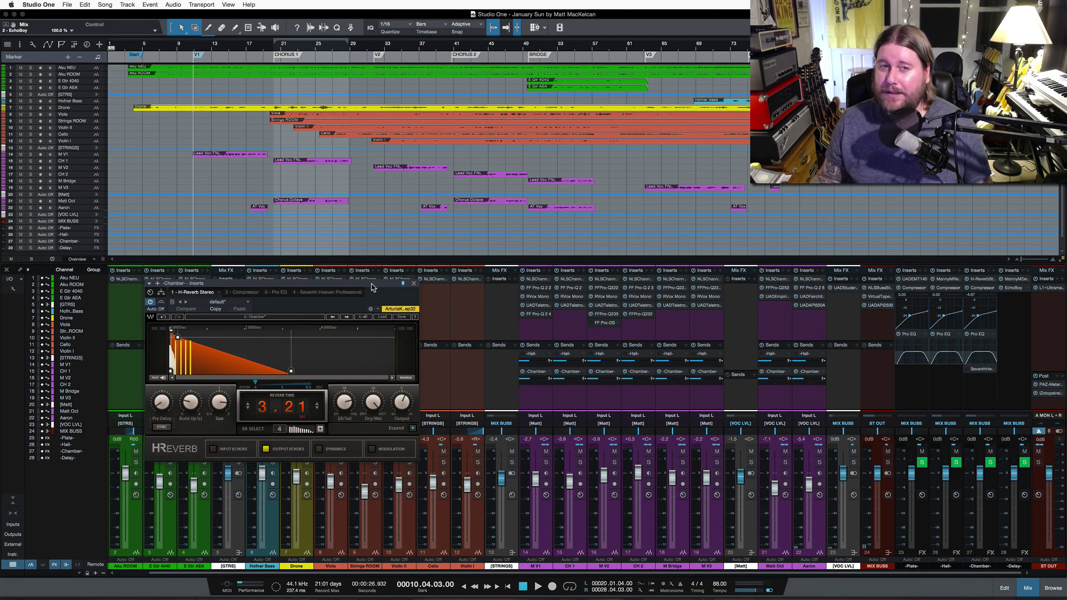
drag(371, 284, 360, 280)
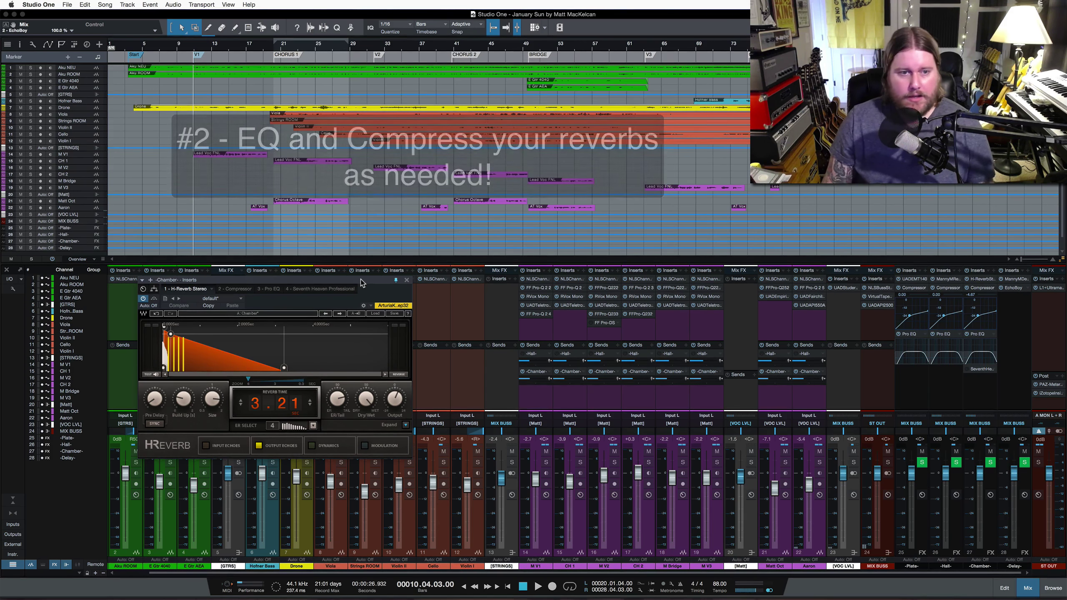
drag(356, 282, 357, 286)
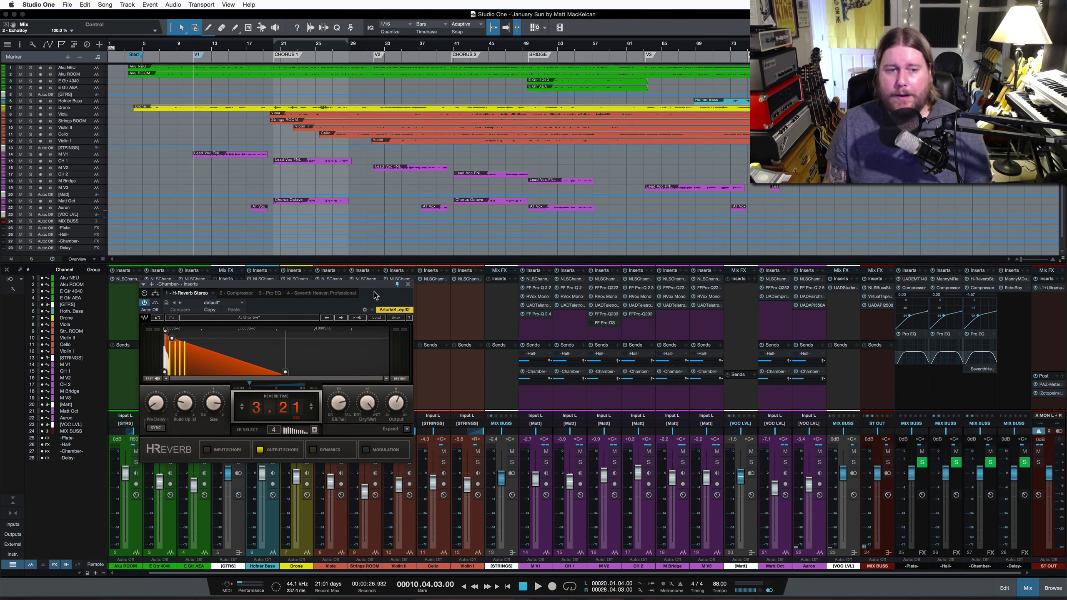
drag(366, 286, 366, 273)
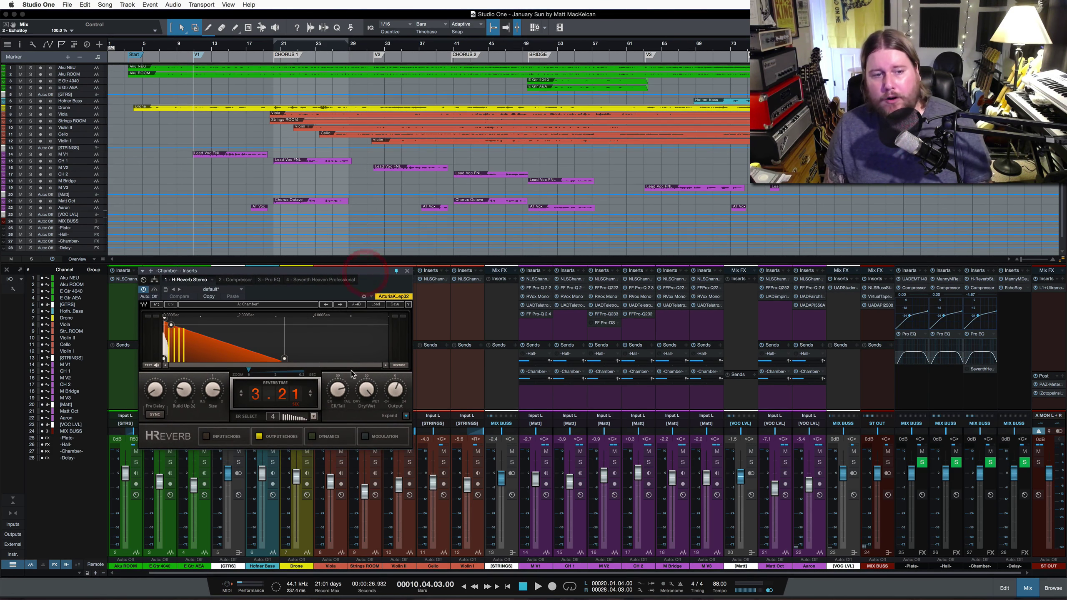
Examine the H-Reverb's expanded EQ, damping and dynamics controls, and collapse them again.
click(407, 416)
drag(374, 276, 347, 213)
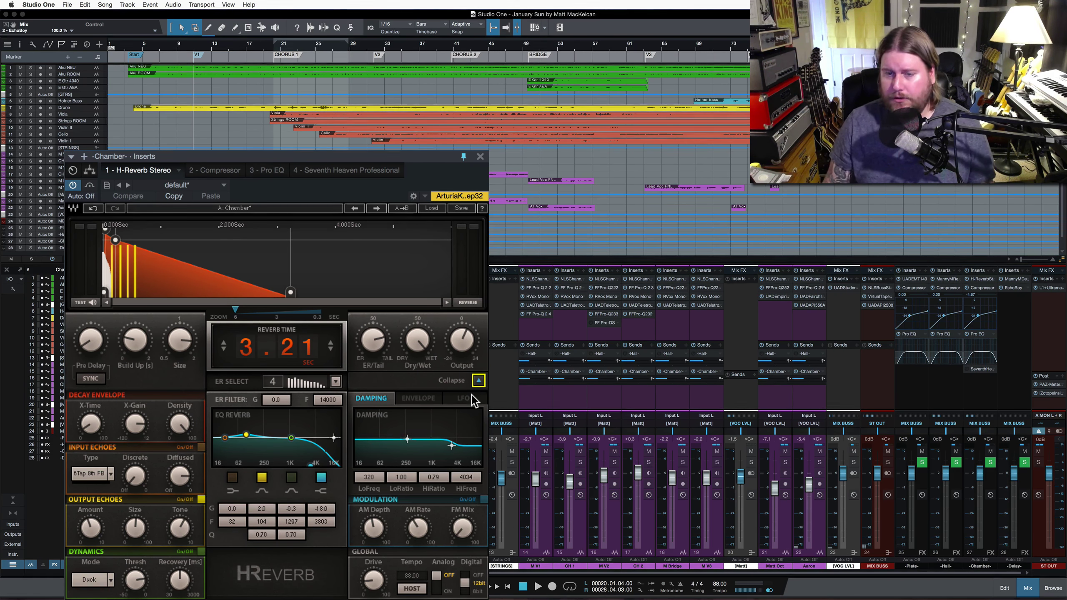
click(479, 381)
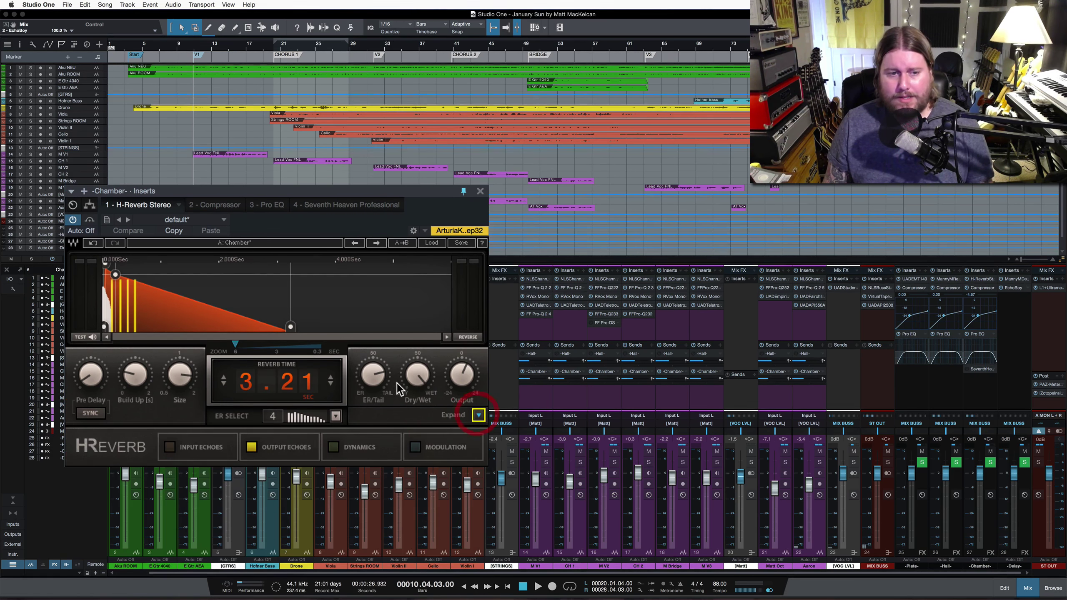
drag(405, 192, 419, 241)
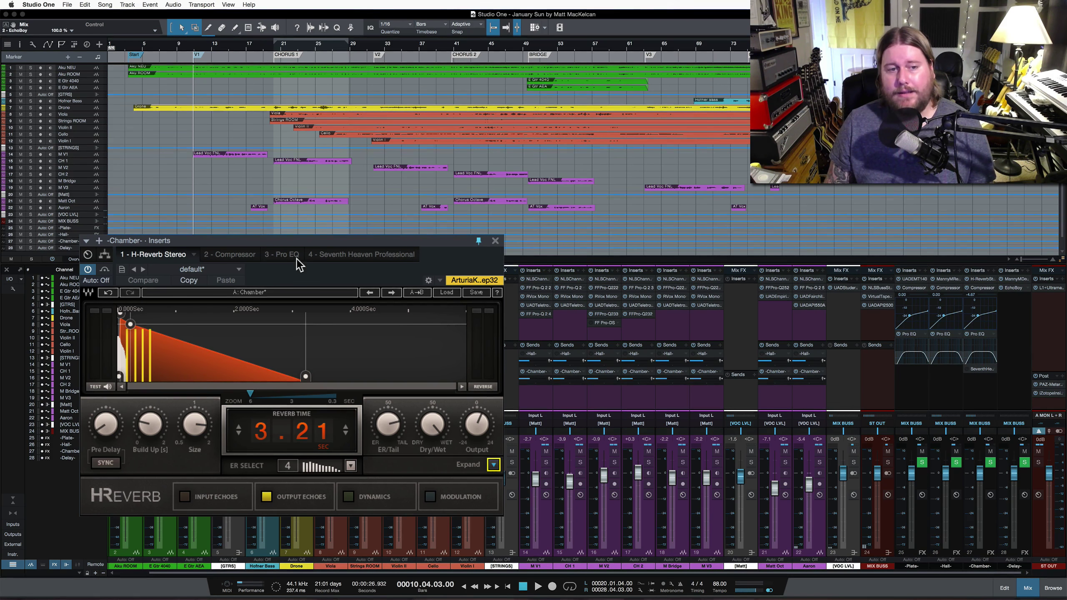
Show the Pro EQ on the Chamber channel, solo the M V1 vocal and play it to hear the reverb.
click(281, 254)
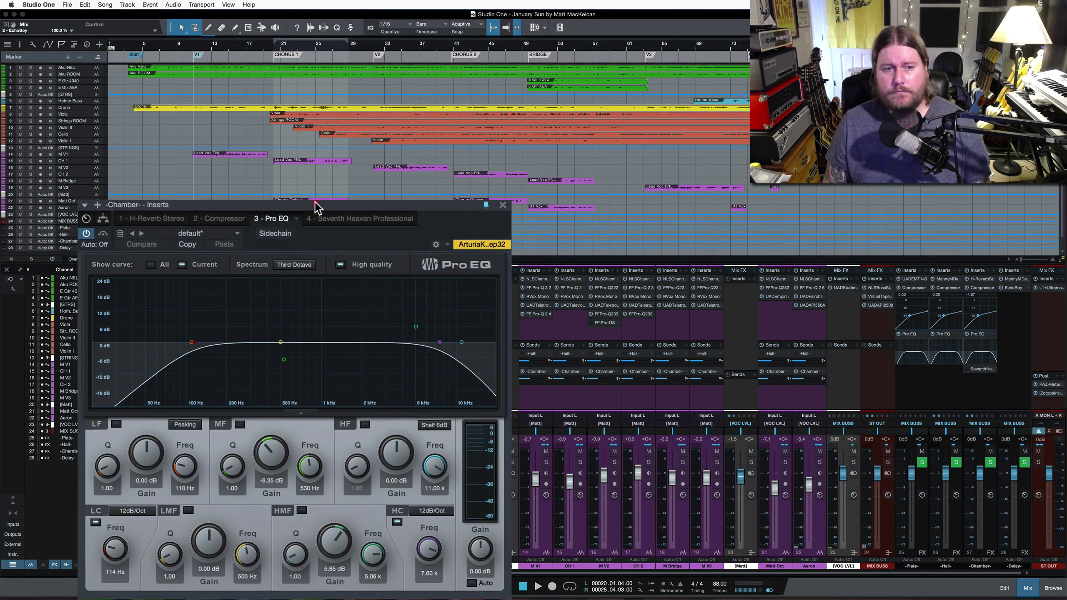
drag(316, 202, 316, 206)
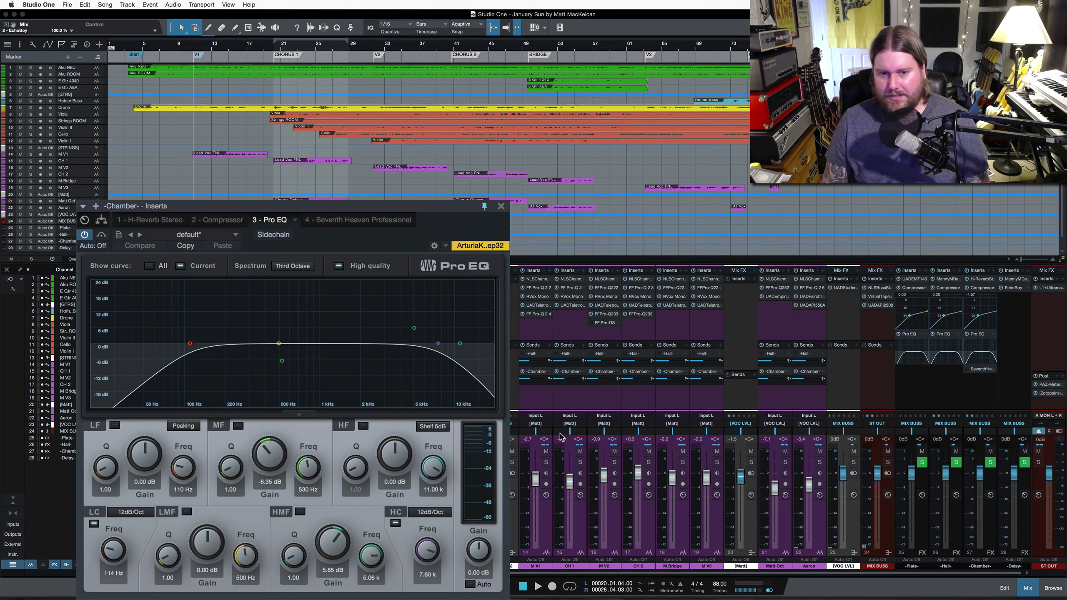
click(547, 463)
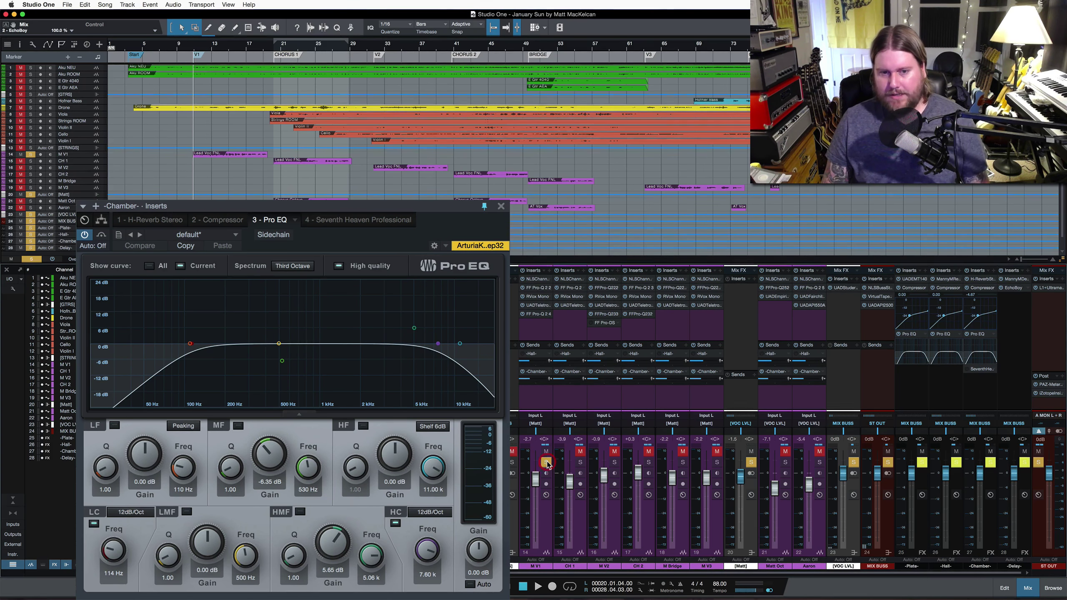
key(space)
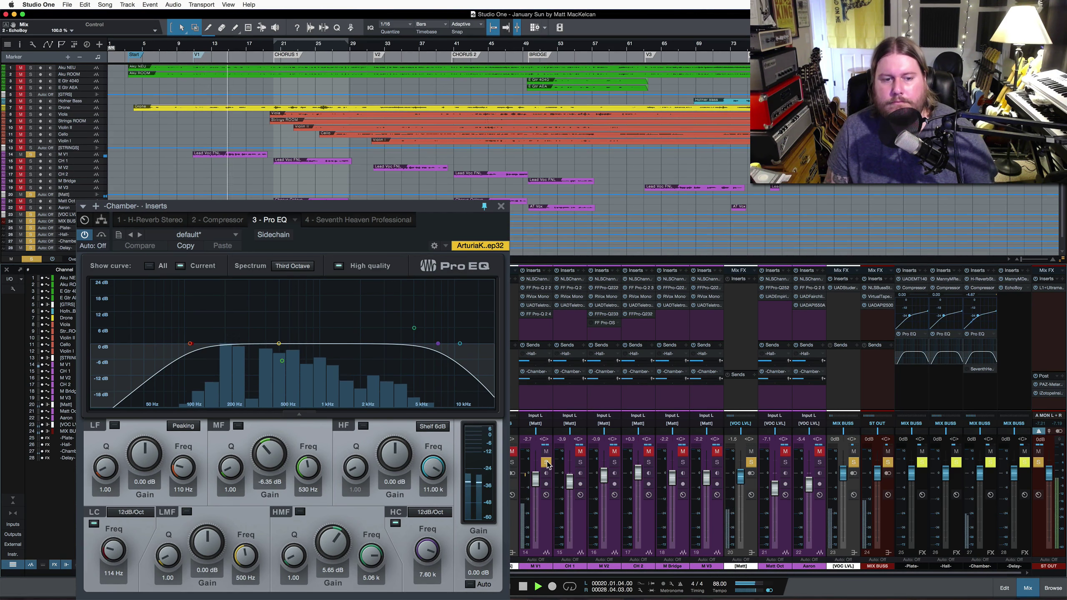
key(space)
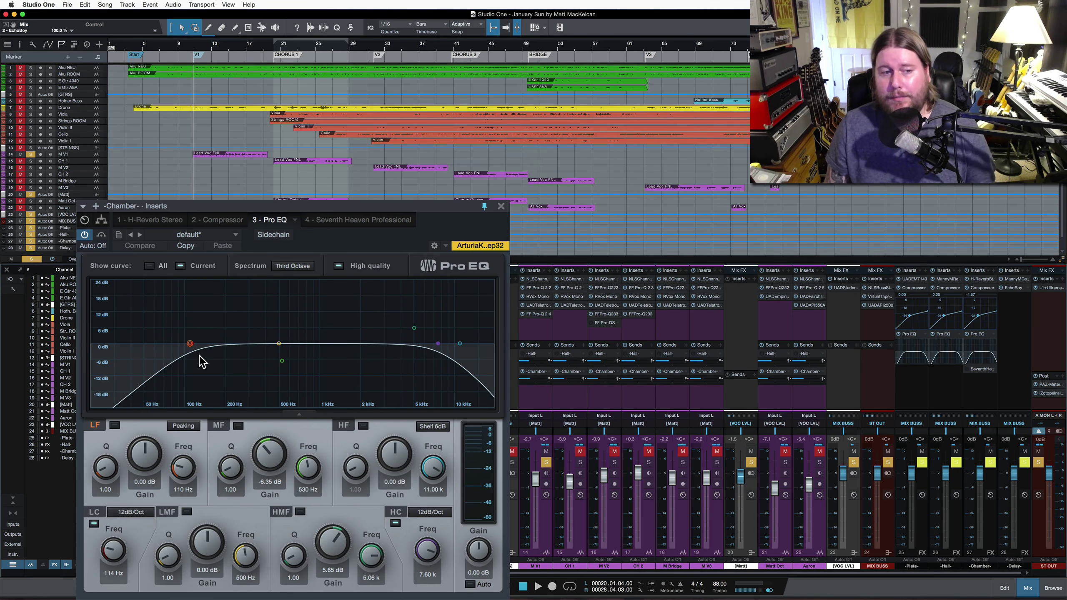
Compare the Chamber reverb on the M V1 vocal with the Pro EQ bypassed and with it active.
click(101, 235)
key(space)
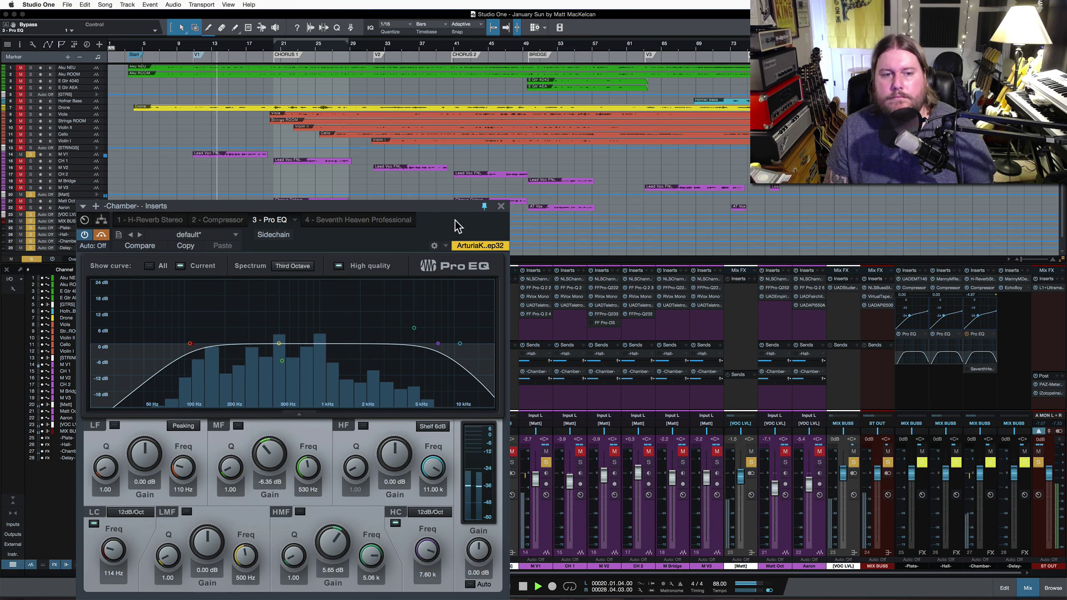
key(space)
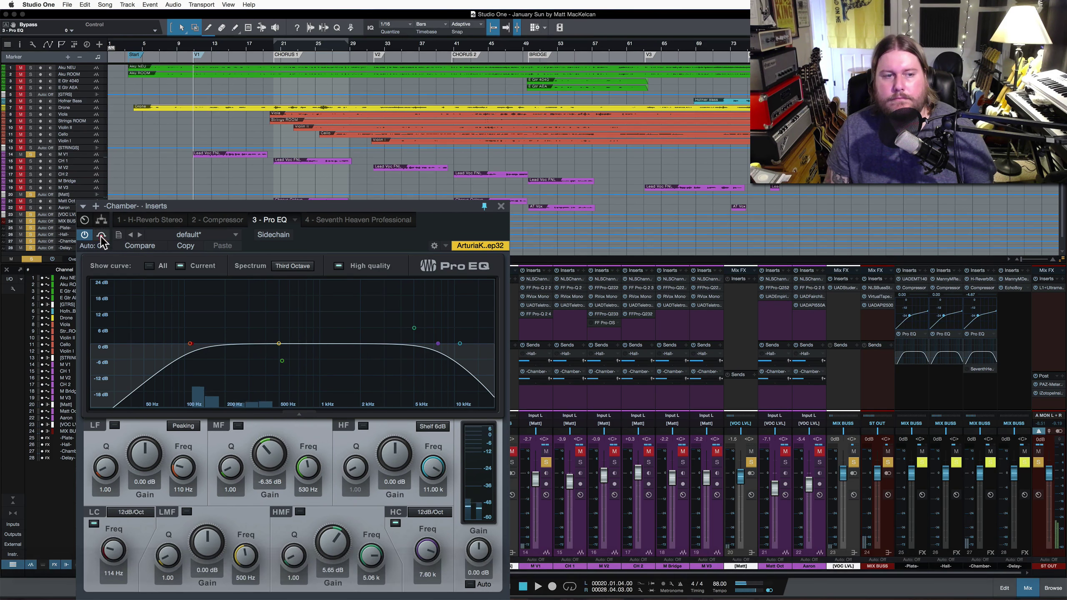
key(space)
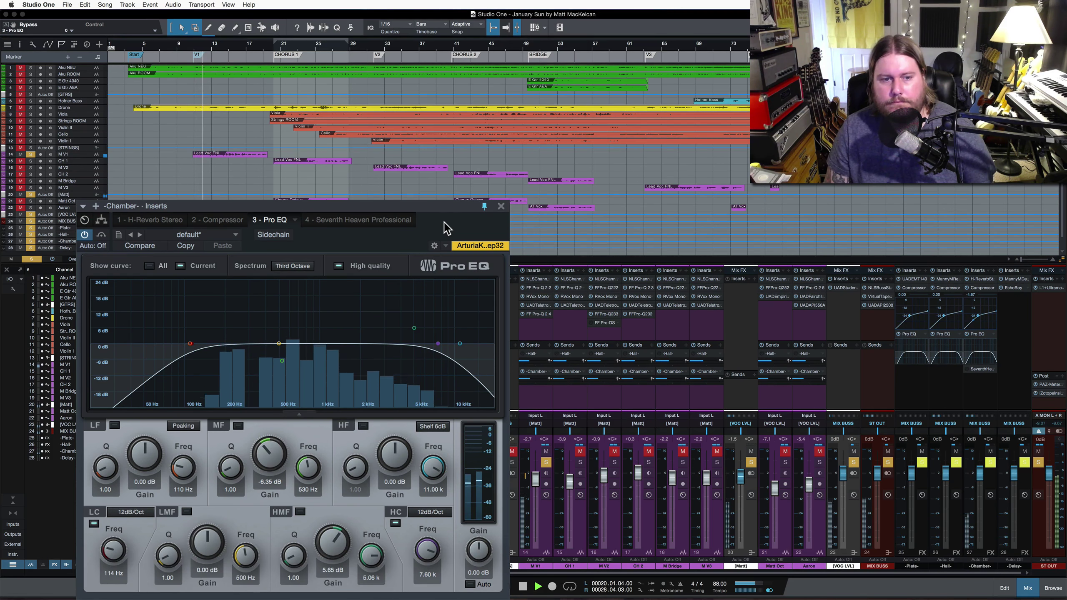
key(space)
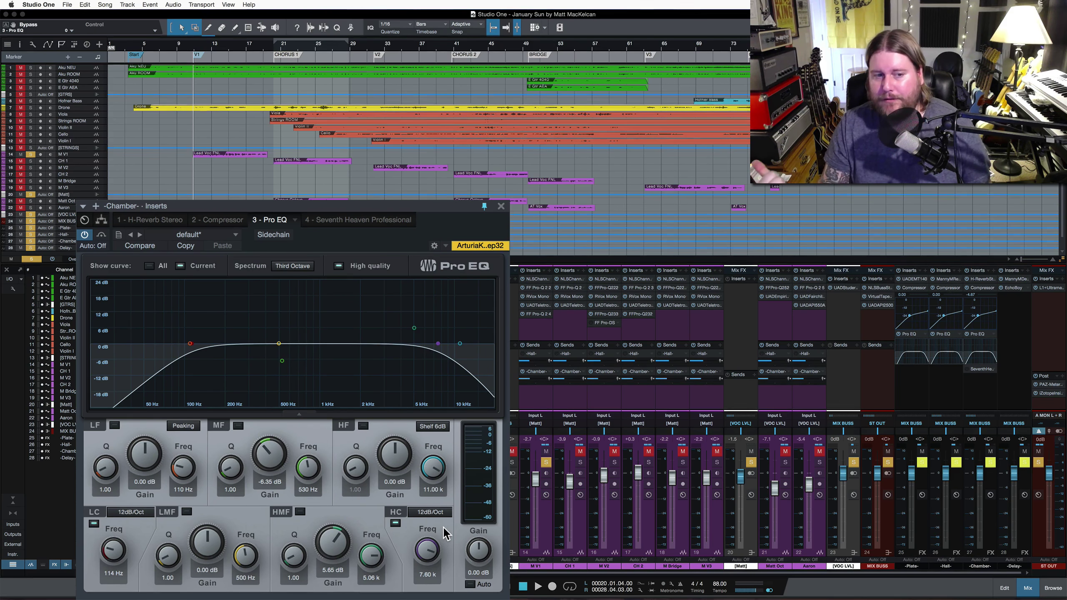
Play the soloed vocal and sweep the Chamber Pro EQ's high cut down to 726 Hz and back up to 9.68 kHz.
key(space)
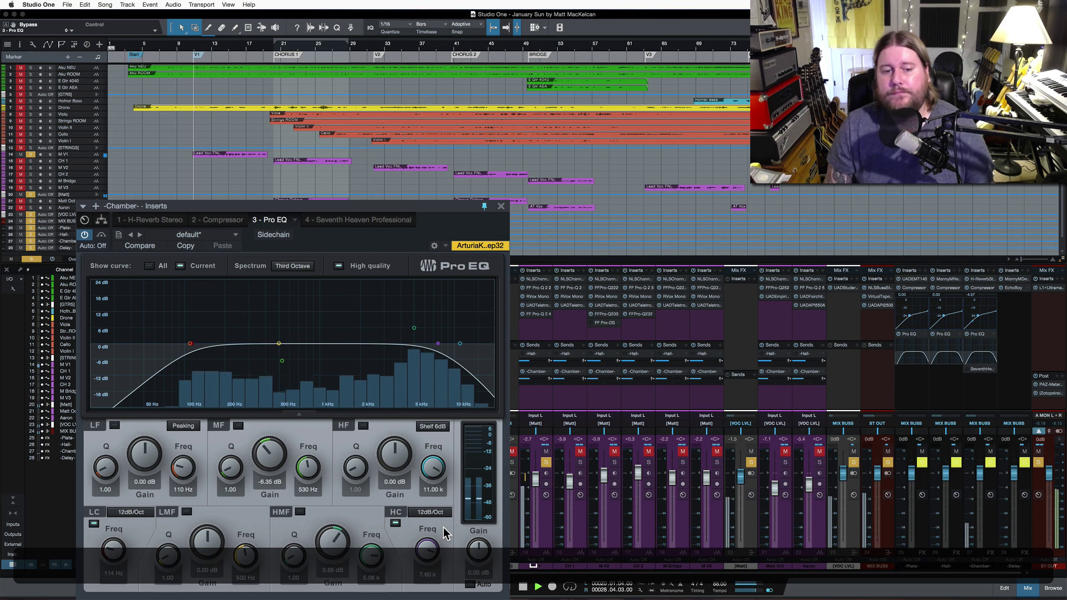
drag(429, 551, 427, 594)
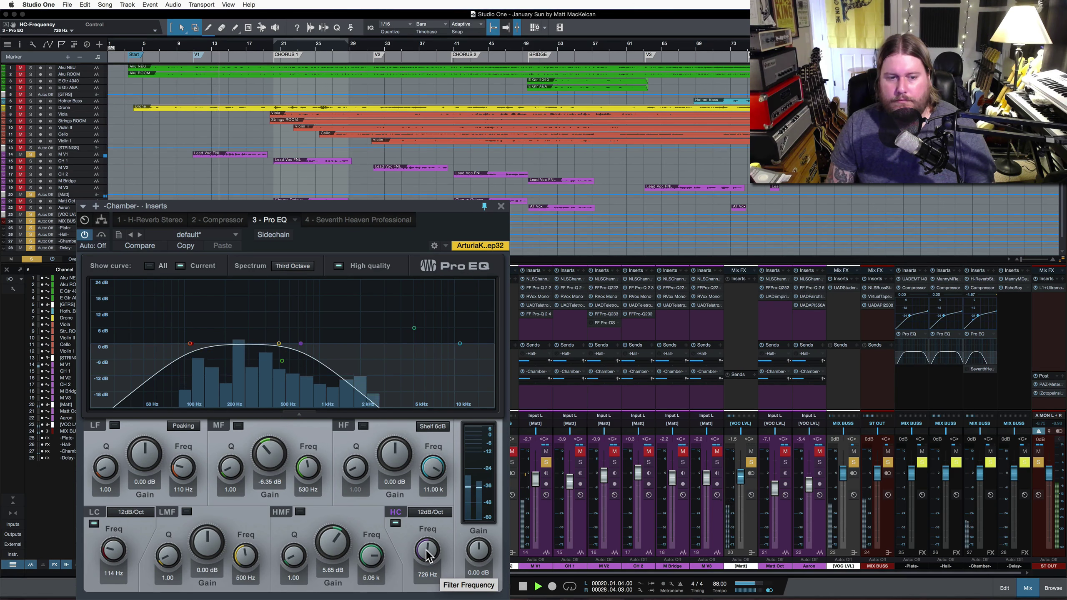
drag(426, 550, 430, 507)
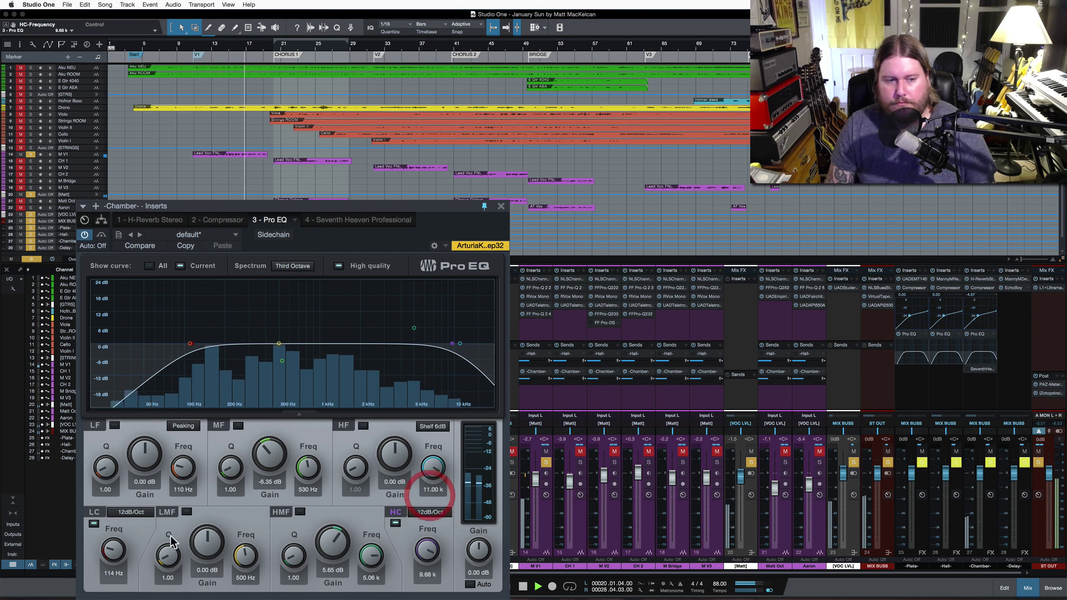
Sweep the Chamber EQ's low cut up to 1.74 kHz, return it to 110 Hz and stop playback.
drag(116, 553, 118, 499)
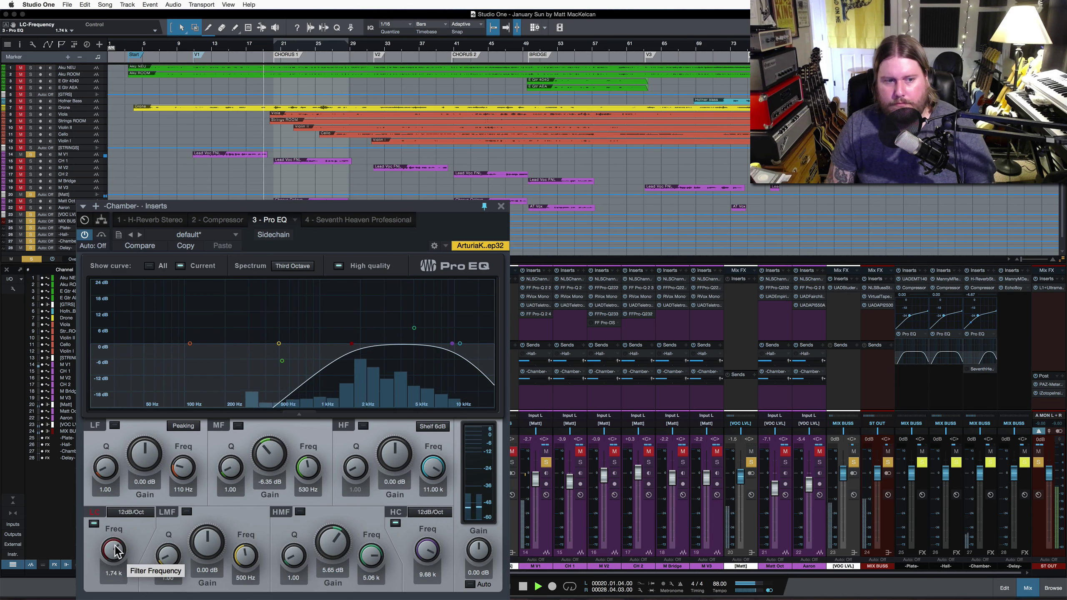
drag(118, 552, 113, 598)
key(space)
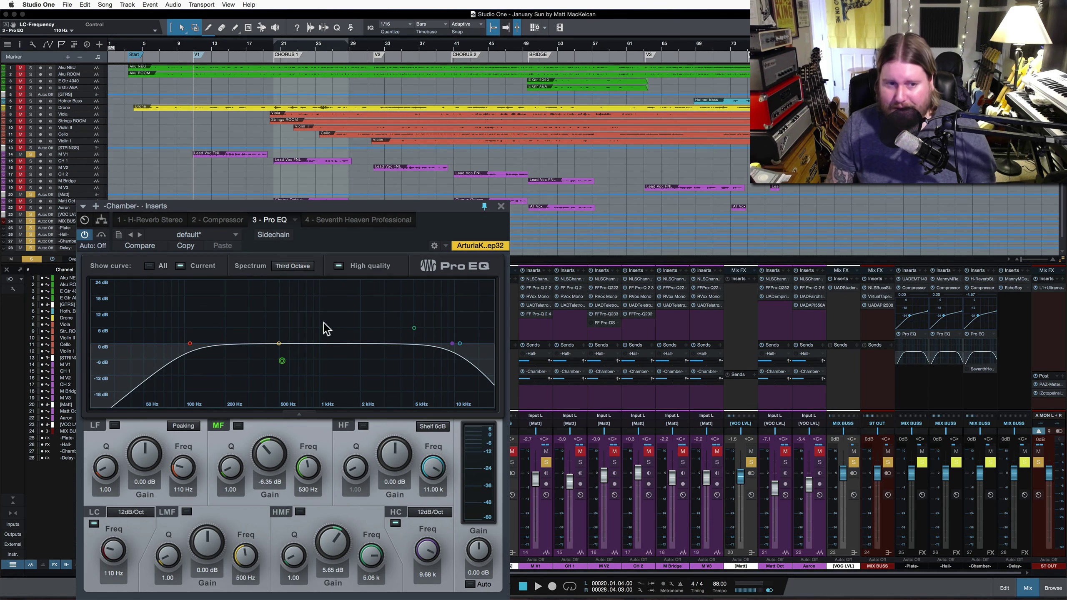
Set the high cut to 8.43 kHz, activate the MF band and audition it, ending at 1.51 kHz and 0 dB.
drag(431, 550, 429, 548)
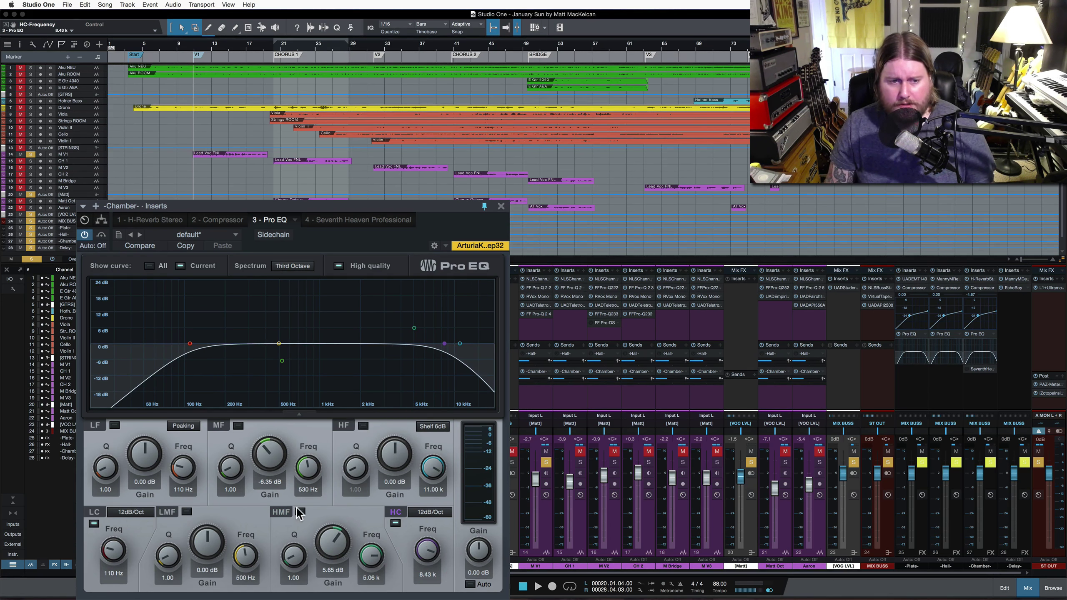
click(238, 426)
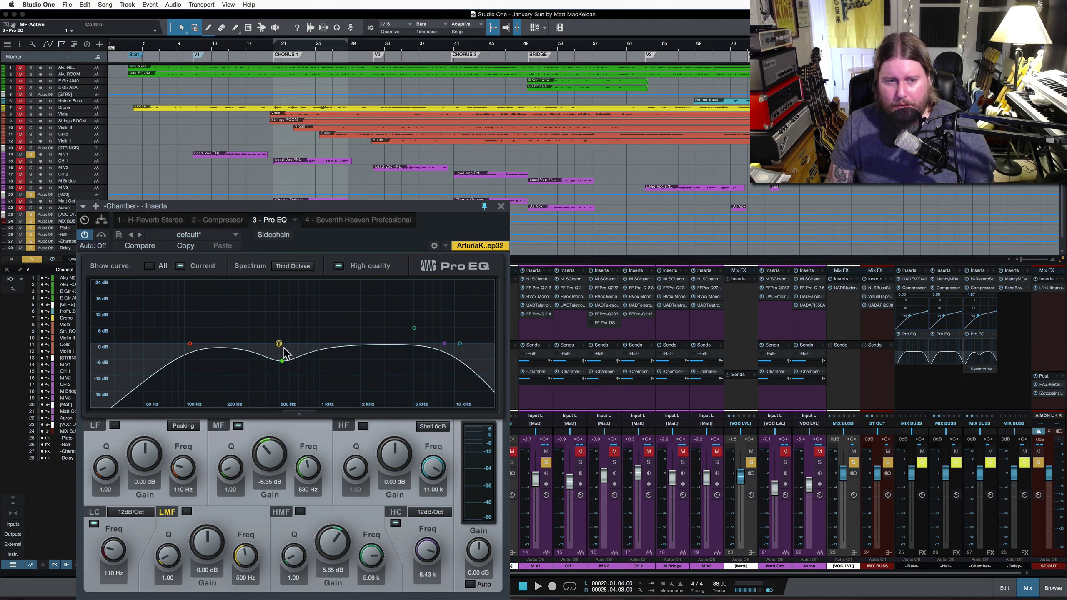
drag(282, 360, 343, 344)
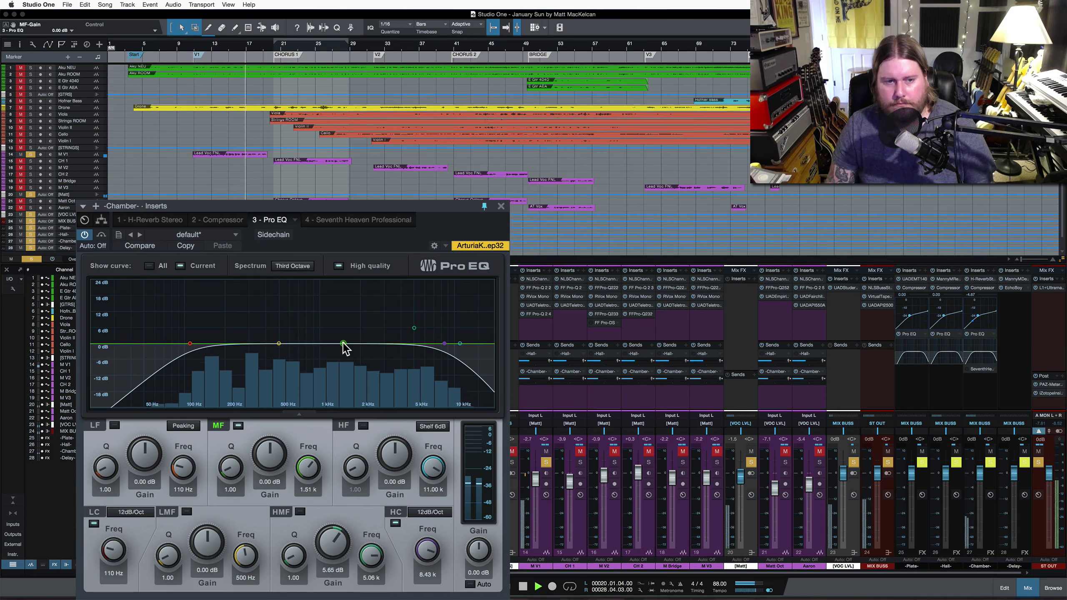
key(space)
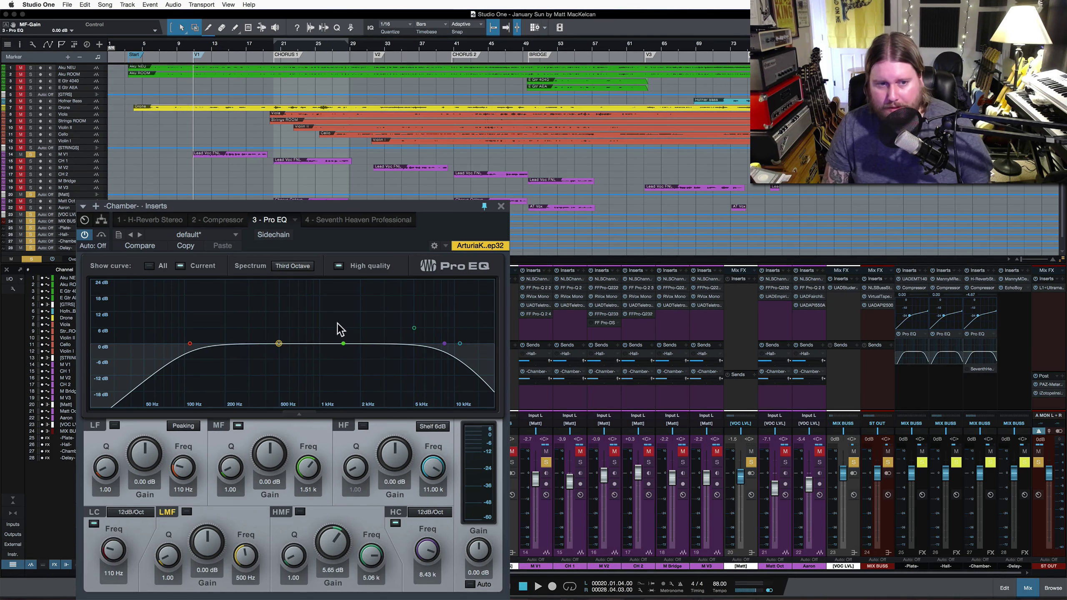
Boost the MF band by 6.59 dB at 3.08 kHz while the vocal plays, and stop playback.
key(space)
drag(344, 344, 387, 331)
key(space)
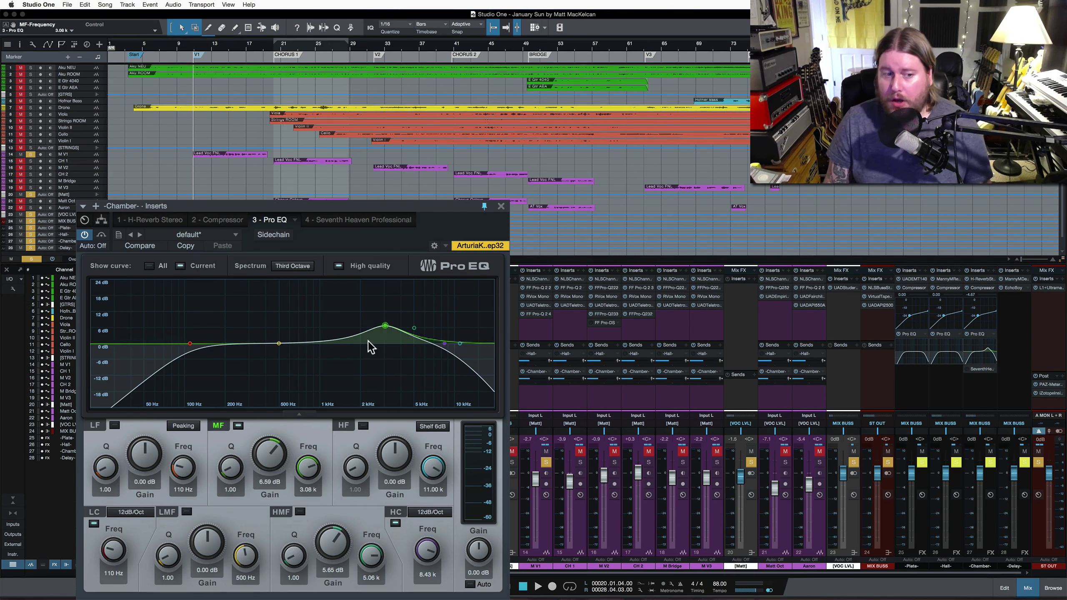
Deactivate the MF band and set the Chamber EQ's high cut to 7.60 kHz and low cut to about 116 Hz.
click(238, 426)
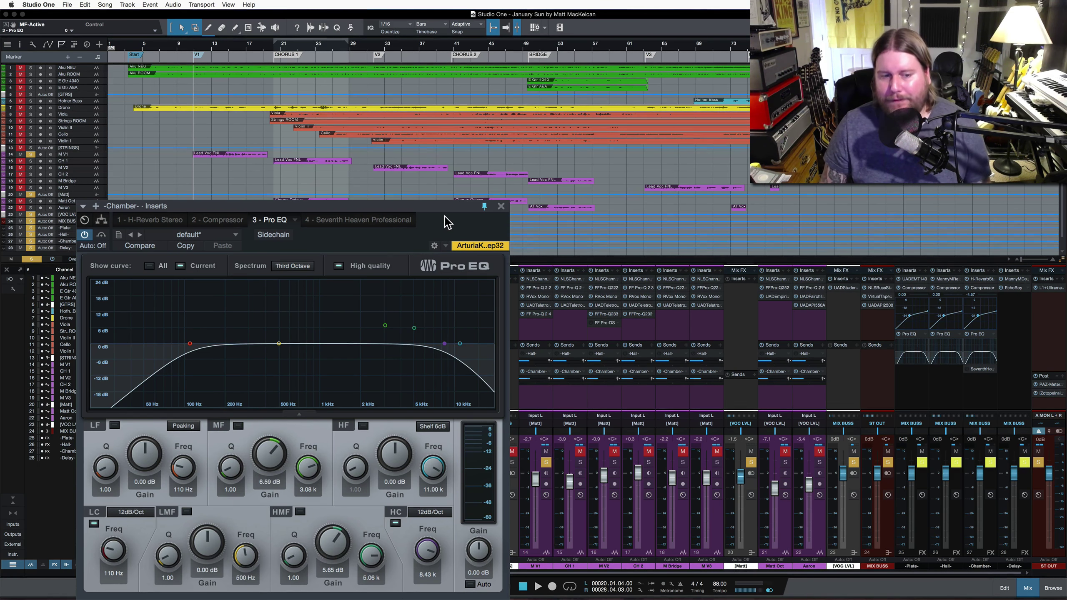
drag(425, 554, 425, 563)
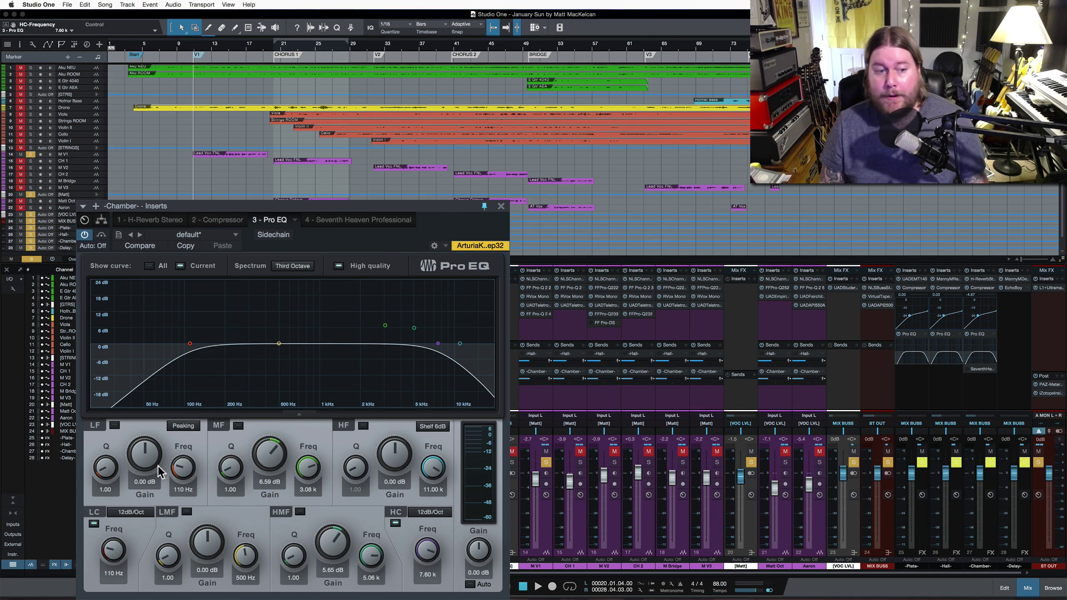
drag(117, 555, 154, 512)
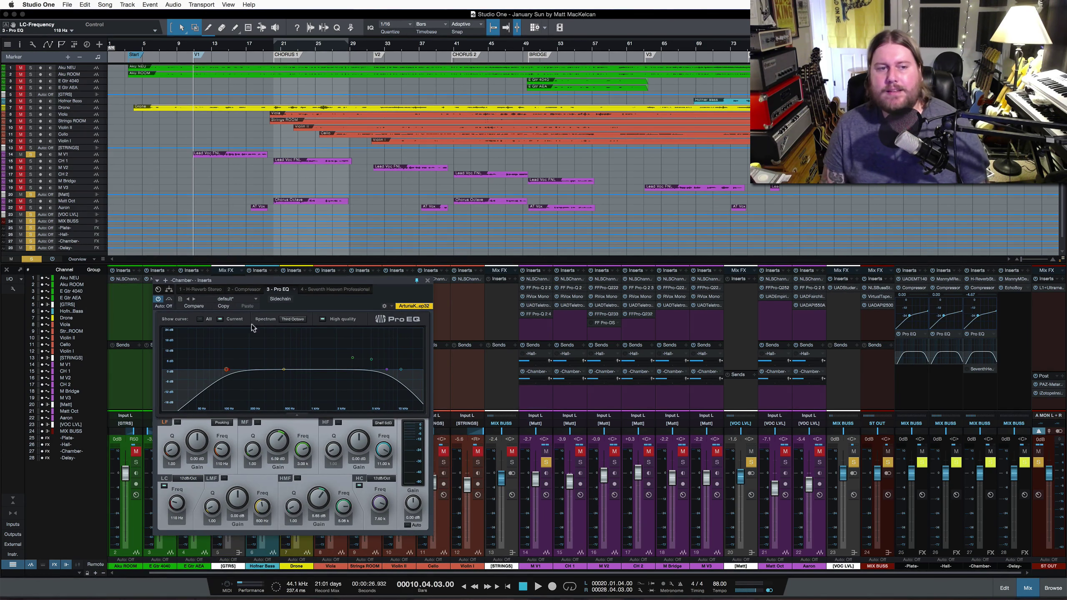
Show the Compressor on the Chamber channel and select the M V1 vocal channel.
click(244, 289)
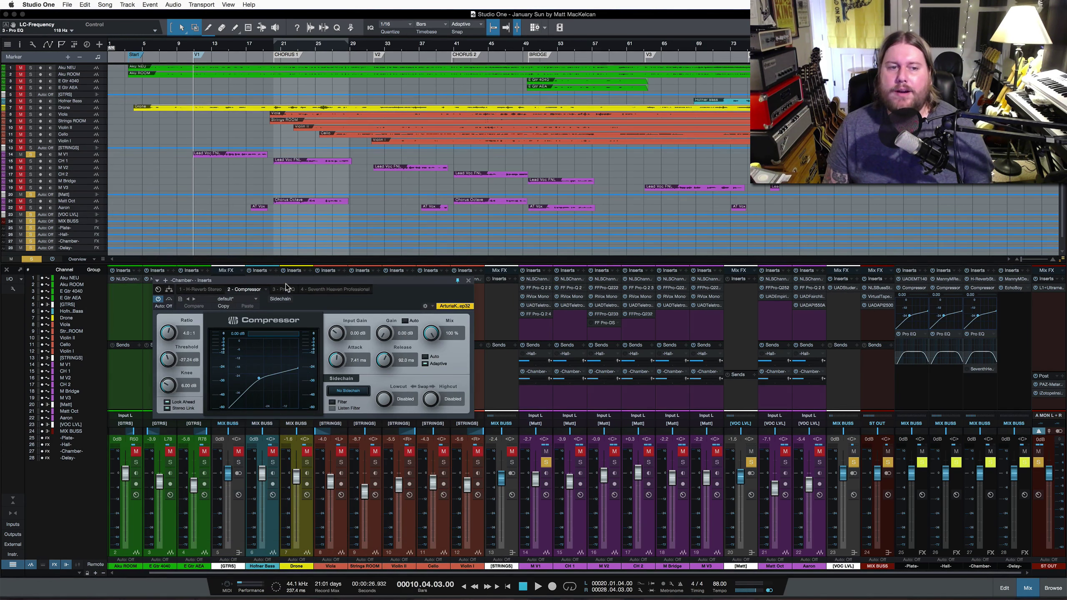
drag(279, 283, 277, 287)
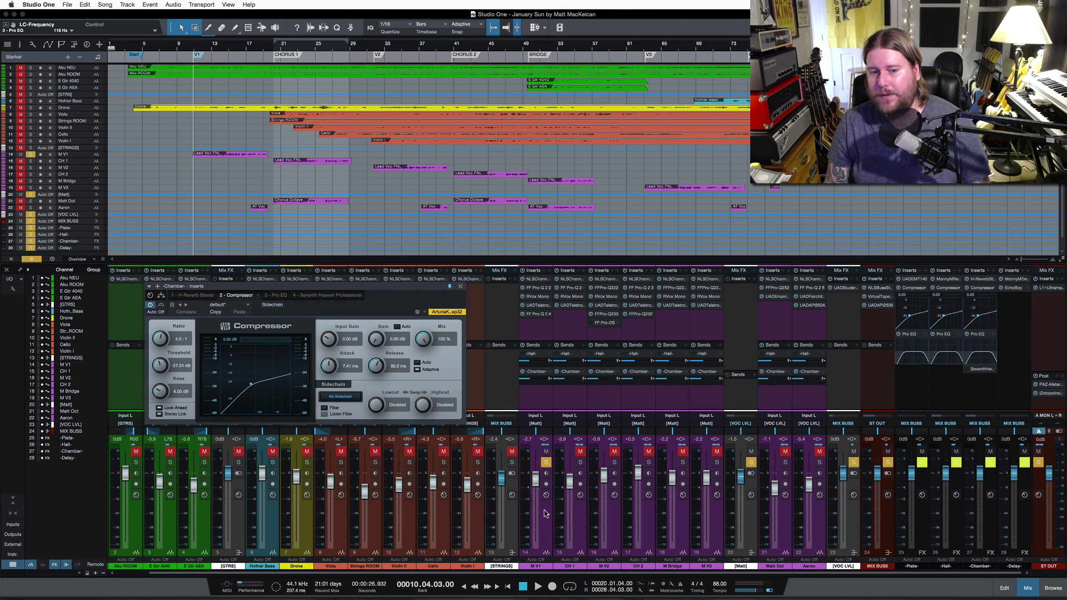
click(544, 528)
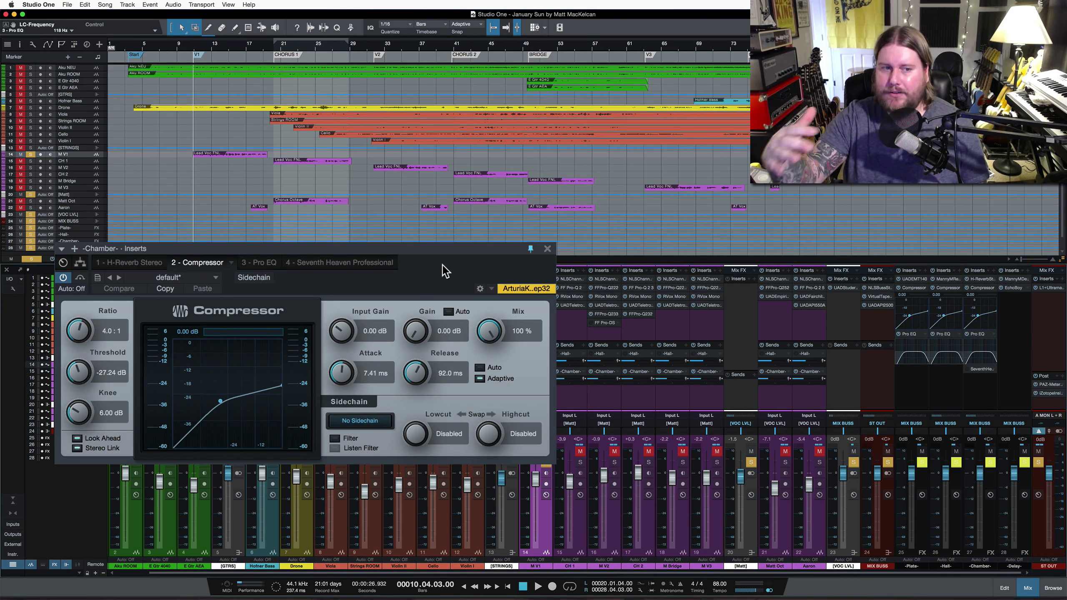
Play the vocal through the Chamber Compressor, unsolo M V1 to hear the full mix, stop playback and close the plug-in window.
key(space)
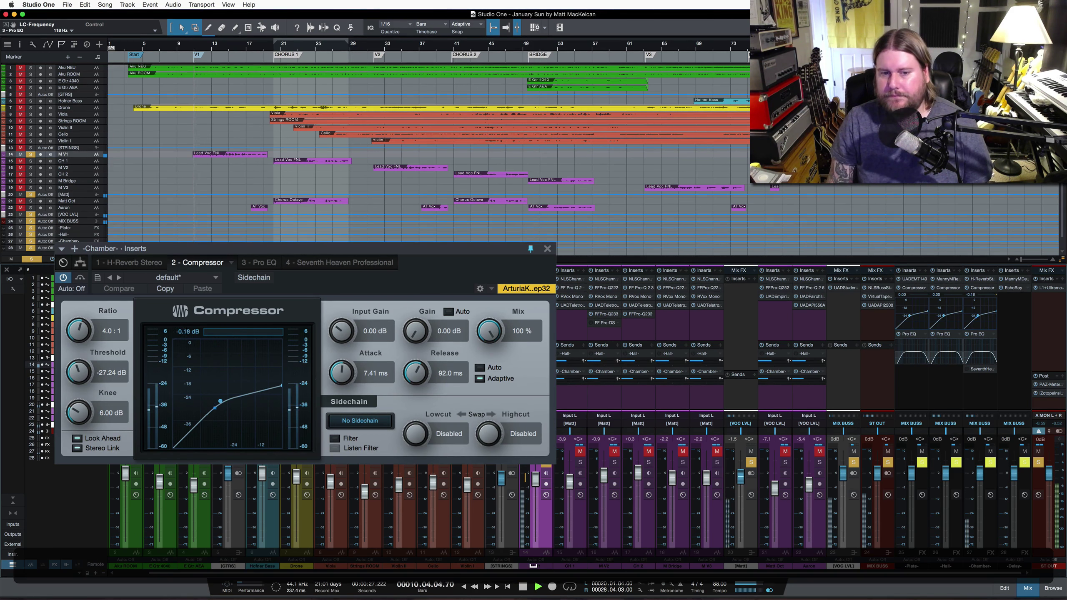
key(s)
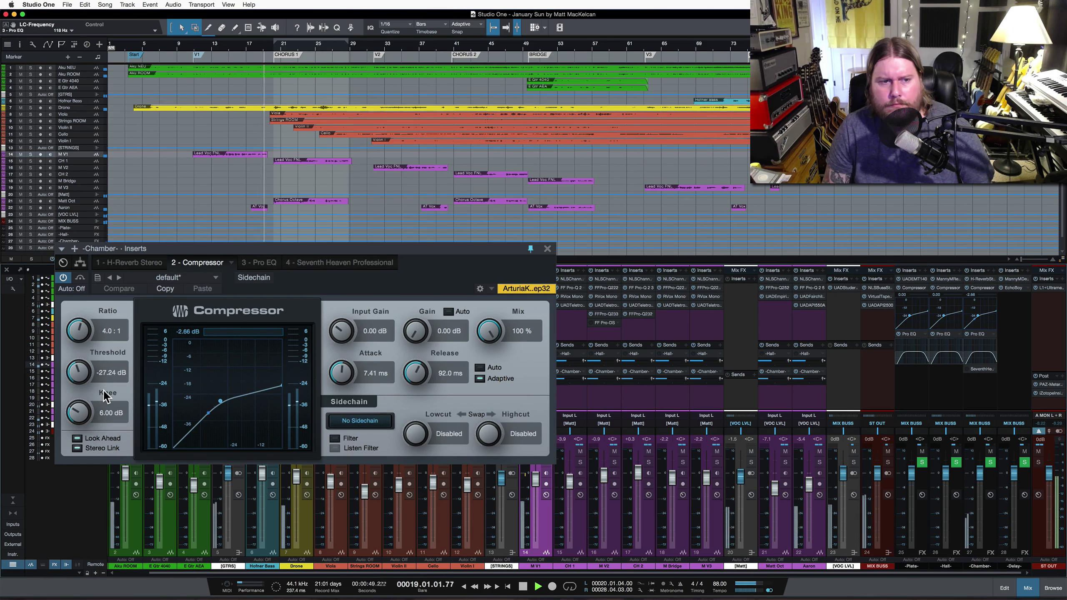
key(space)
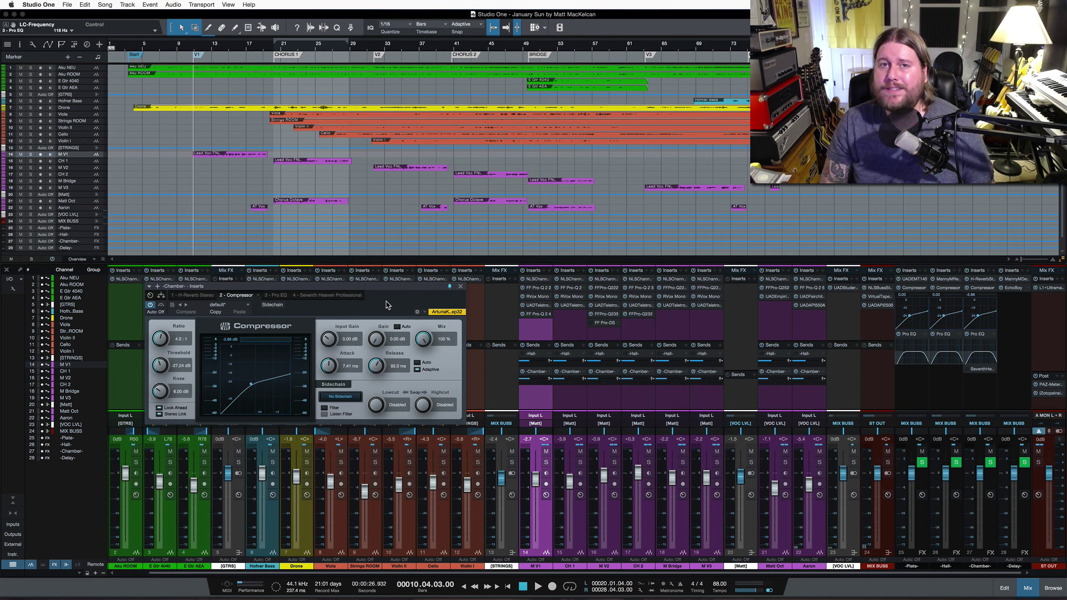
click(461, 286)
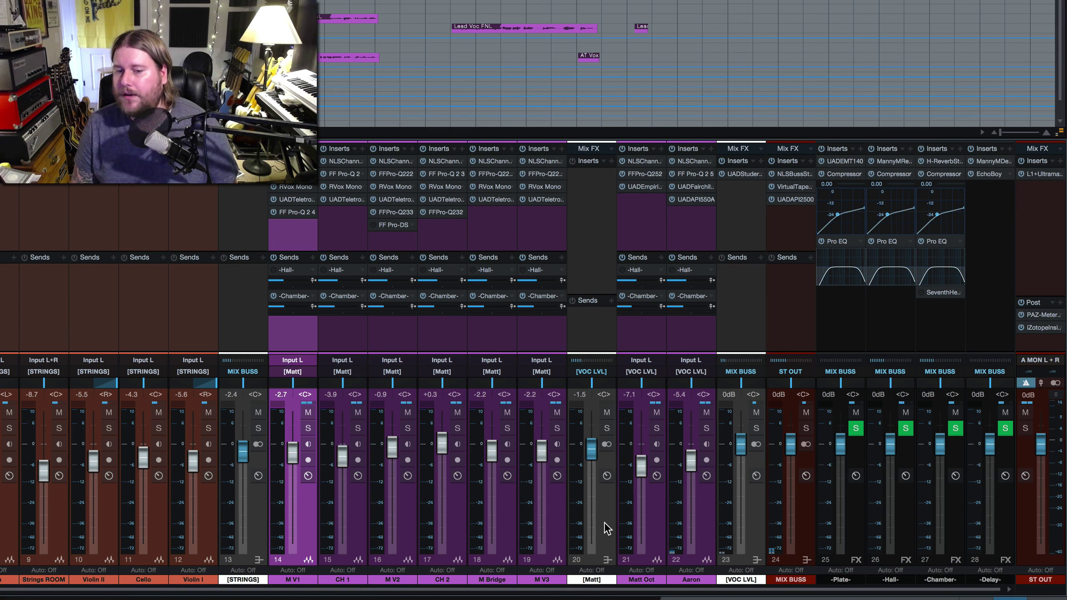
Route the outputs of the Plate, Hall and Chamber FX channels to the [VOC LVL] bus and clear the selection.
click(605, 526)
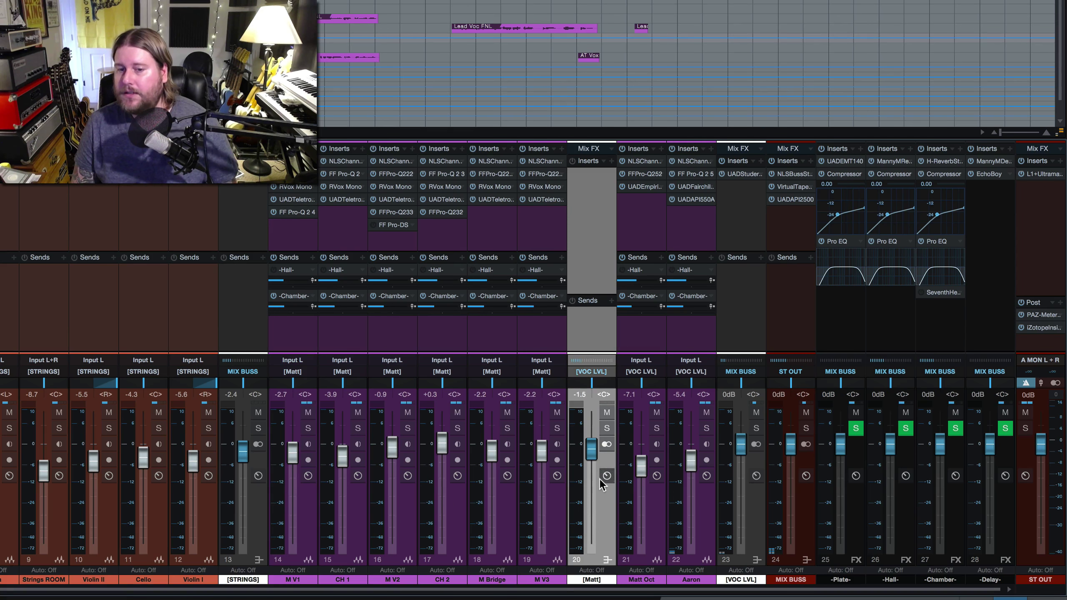
click(758, 517)
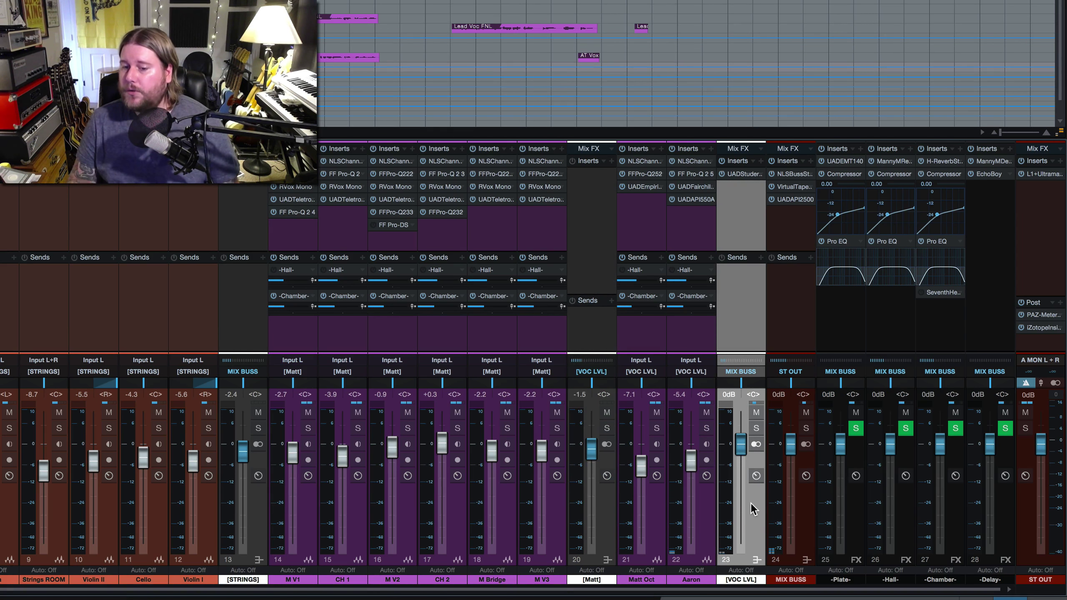
click(850, 518)
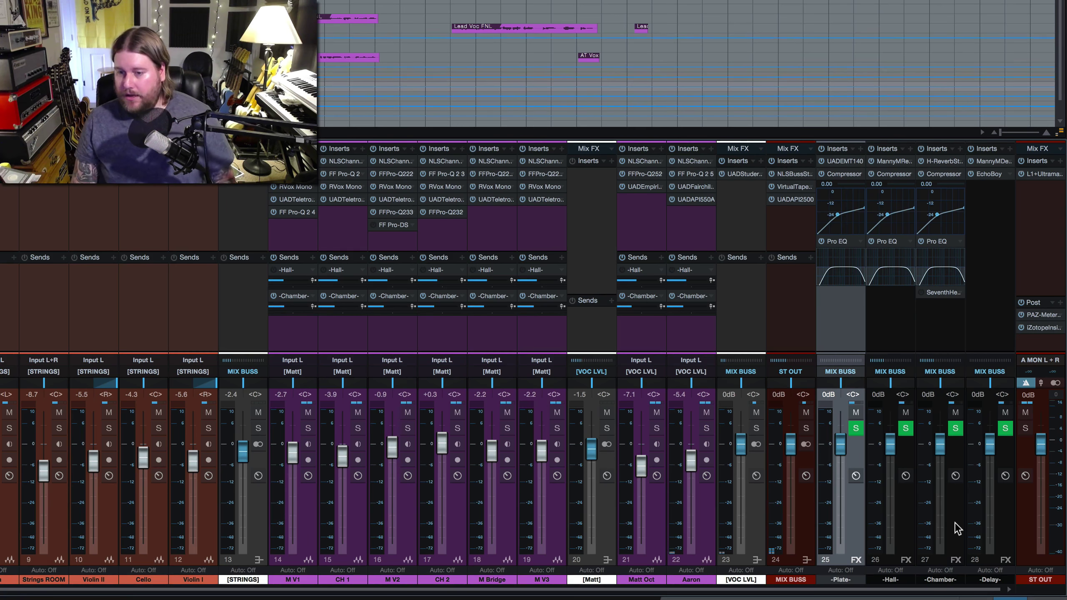
click(891, 372)
click(904, 432)
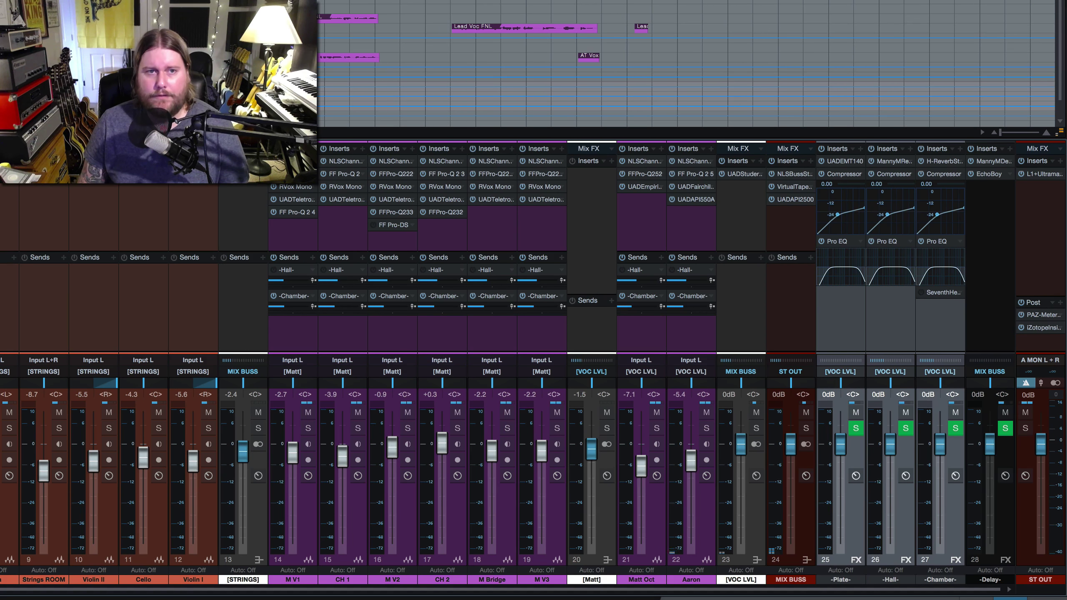
key(Escape)
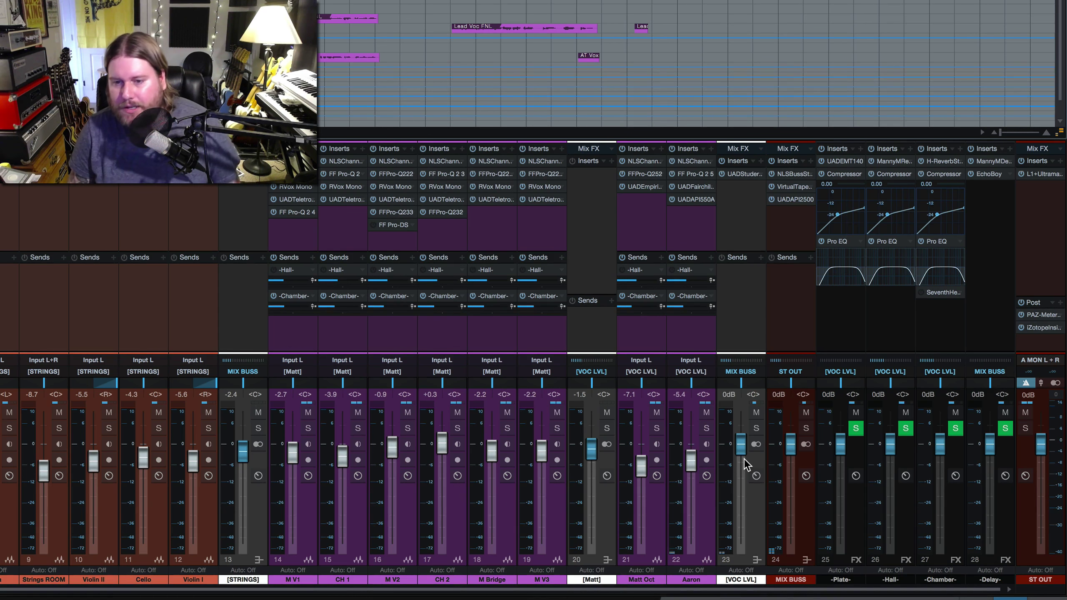
Play the song, solo the [VOC LVL] bus, set its fader to -0.2 dB and stop playback.
key(space)
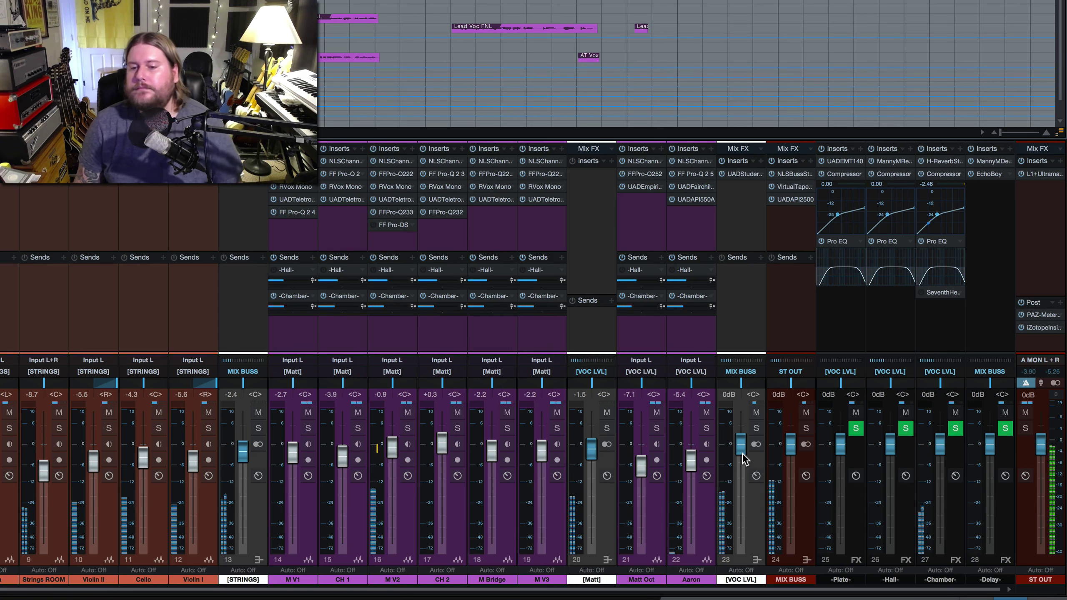
click(756, 428)
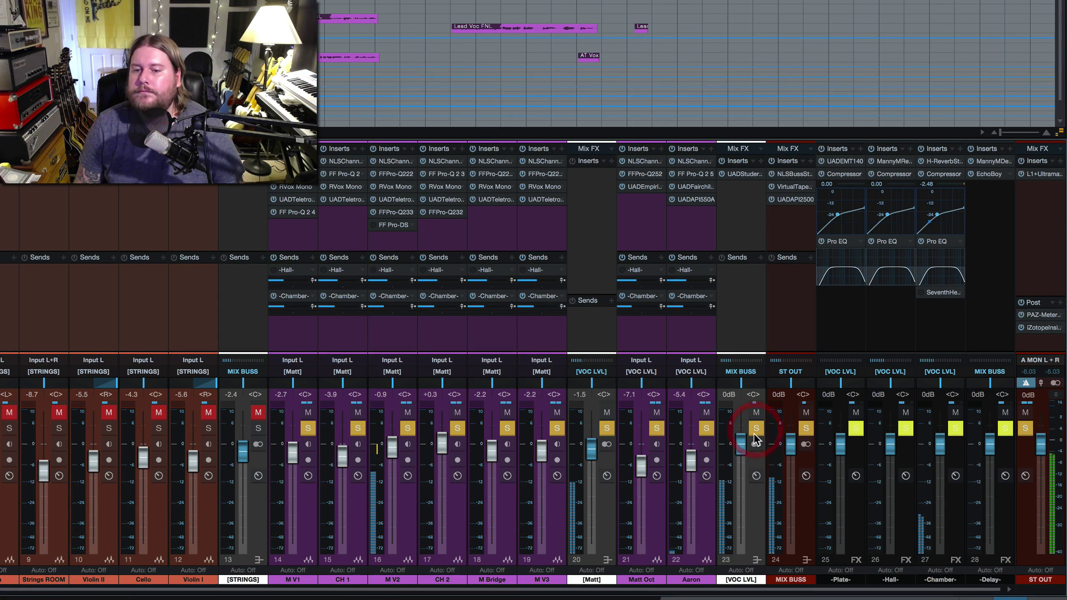
mouse_move(741, 442)
mouse_down()
mouse_move(740, 496)
mouse_move(745, 436)
mouse_move(742, 486)
mouse_move(745, 447)
mouse_up()
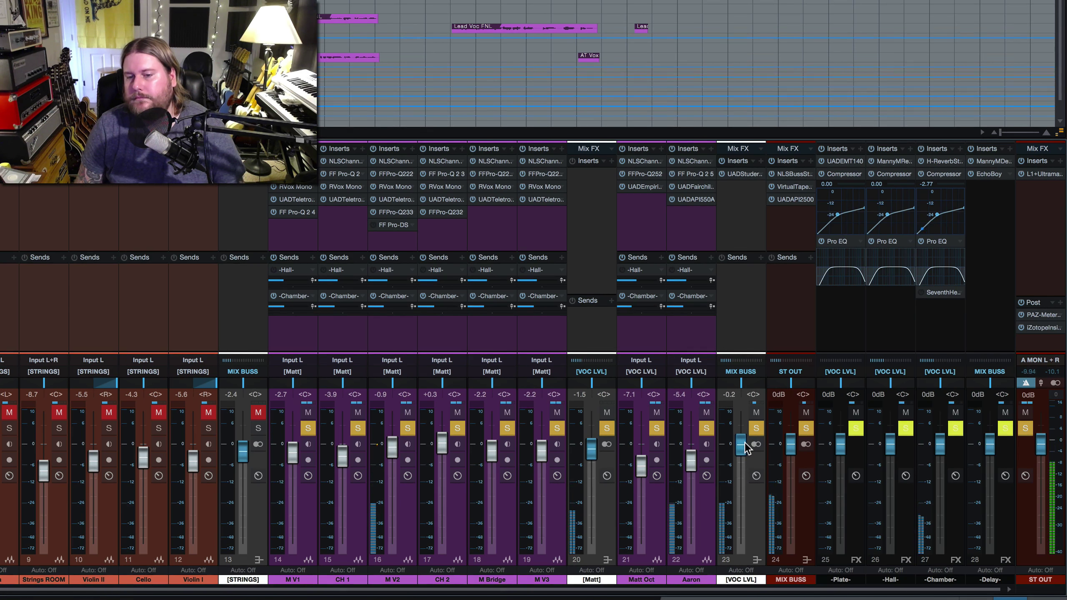
key(space)
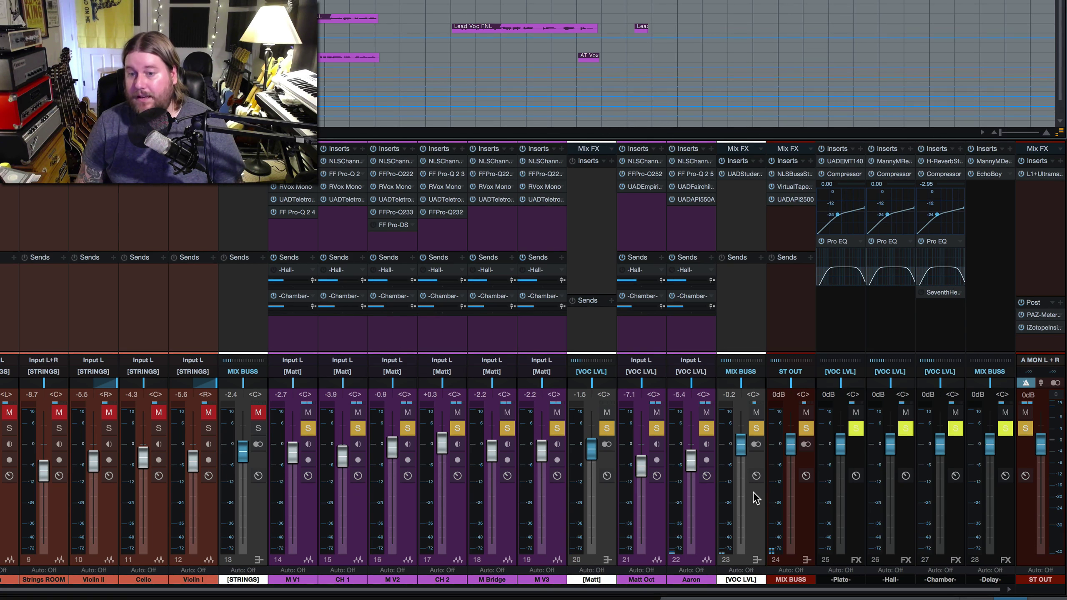
During playback, lower the [VOC LVL] fader to -6.9 dB, raise it again and reset it to 0 dB.
key(space)
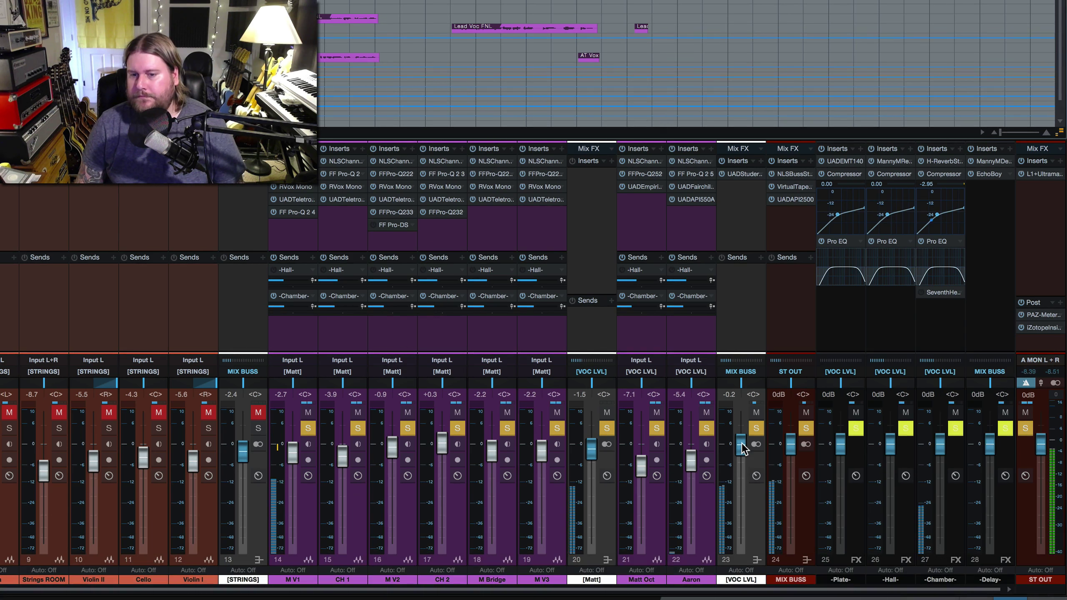
drag(741, 447, 742, 468)
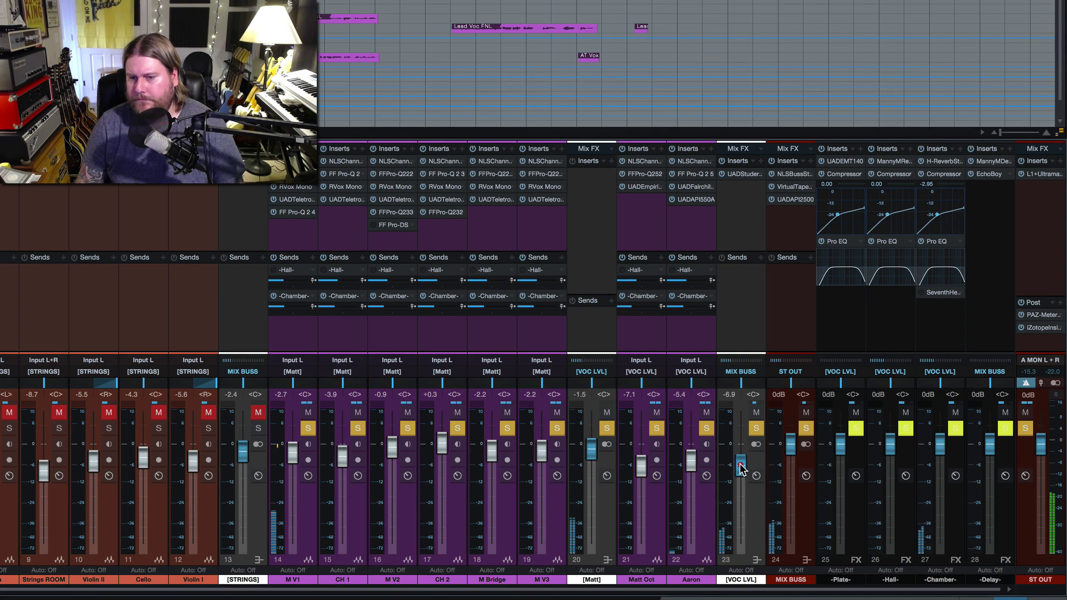
mouse_move(742, 468)
mouse_down()
mouse_move(742, 438)
mouse_move(742, 489)
mouse_move(743, 449)
mouse_up()
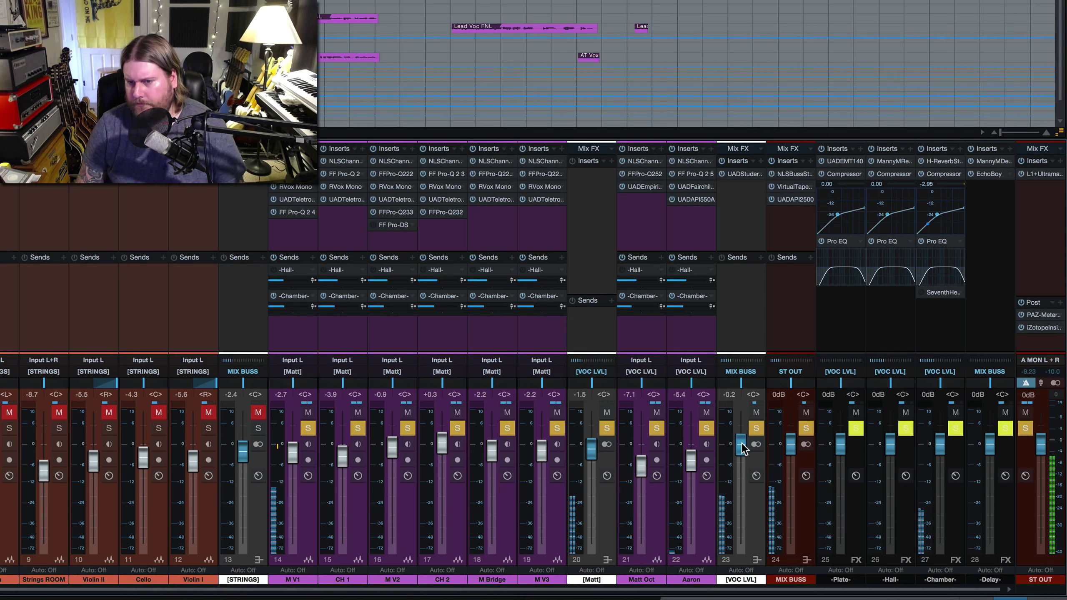
super+click(742, 447)
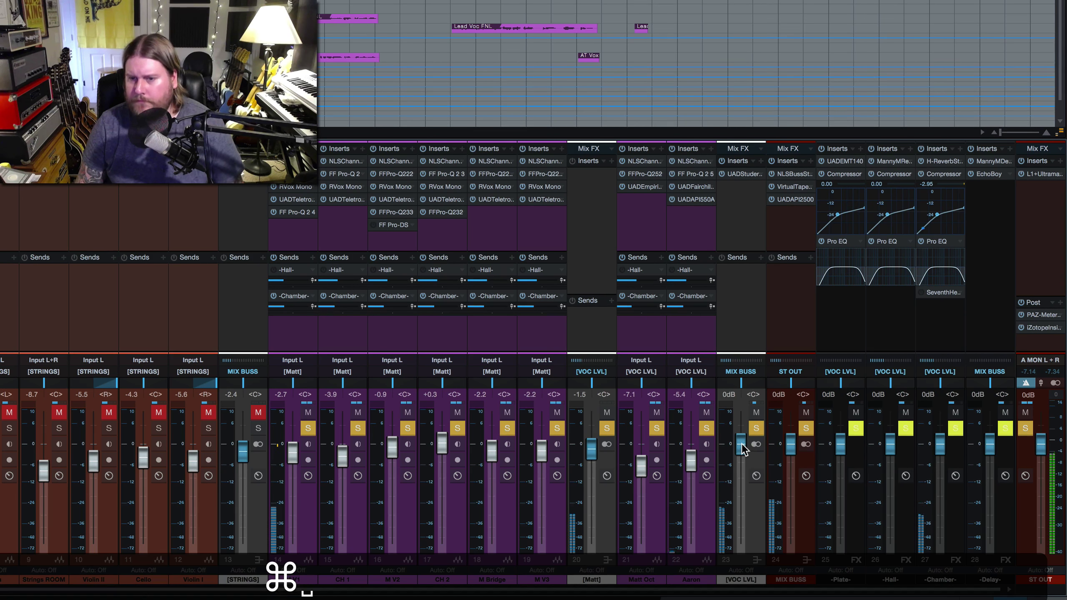
Route the outputs of the Plate, Hall and Chamber FX channels together to MIX BUSS.
click(858, 519)
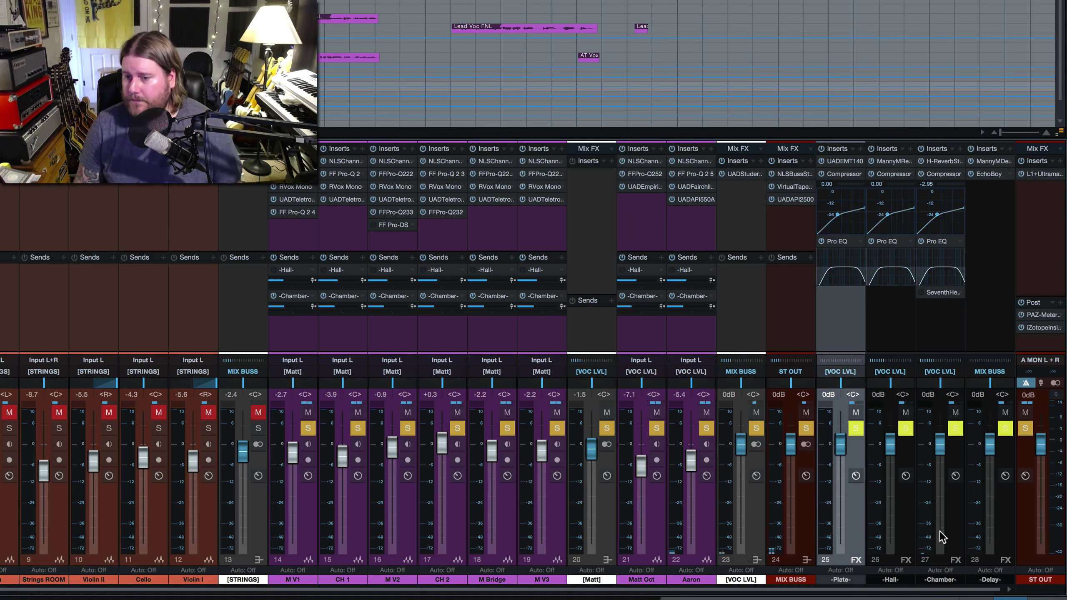
shift+click(956, 521)
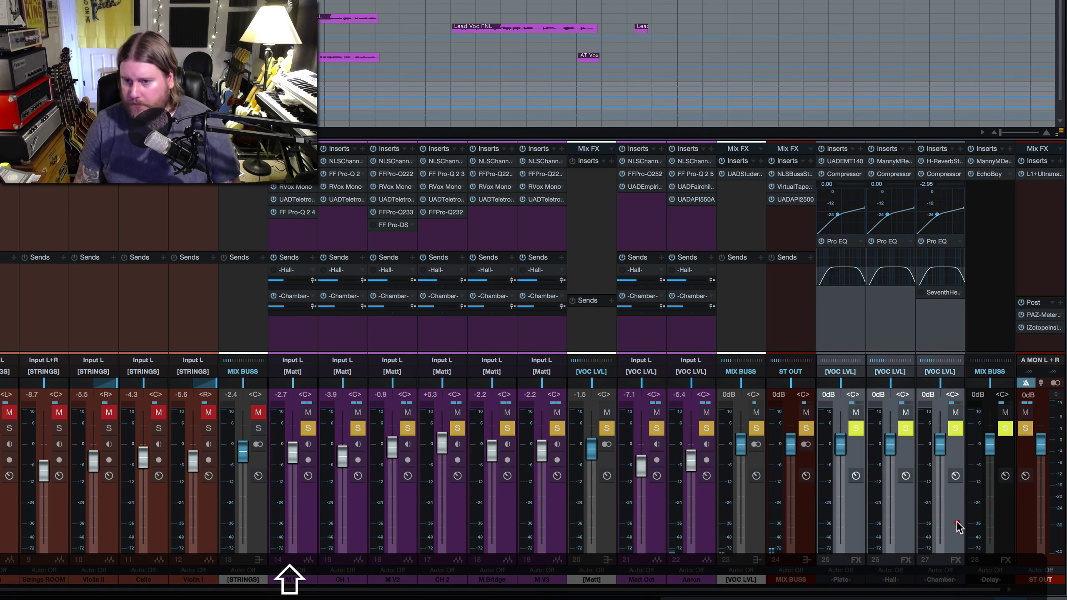
click(893, 371)
click(906, 445)
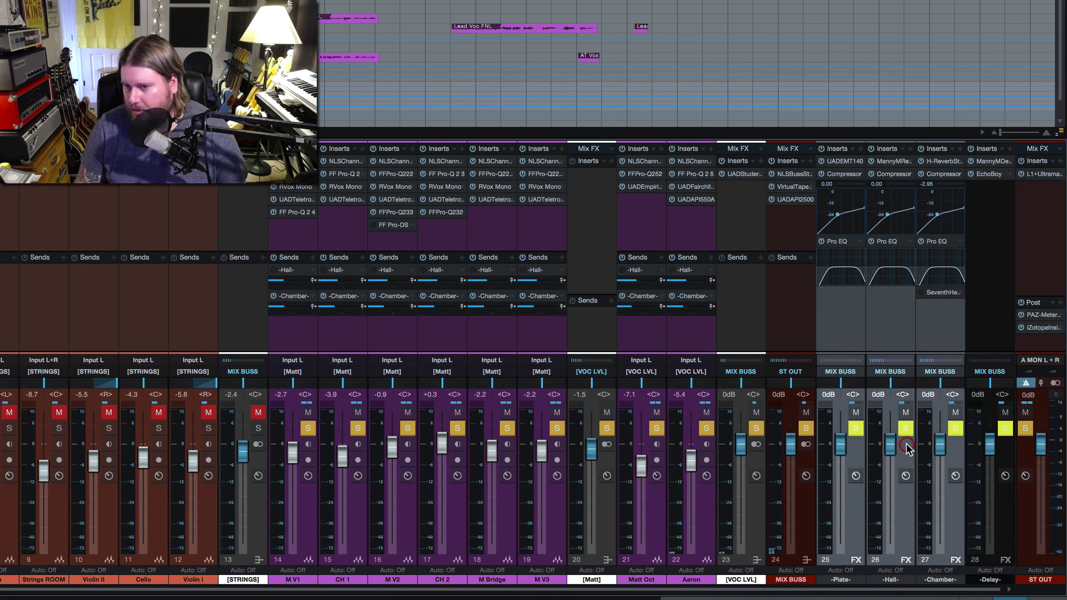
Play the vocals, lower the [VOC LVL] fader, reset it to 0 dB and stop playback.
key(space)
click(758, 500)
mouse_move(742, 446)
mouse_down()
mouse_move(741, 488)
mouse_move(744, 435)
mouse_move(741, 545)
mouse_move(743, 463)
mouse_up()
super+click(742, 461)
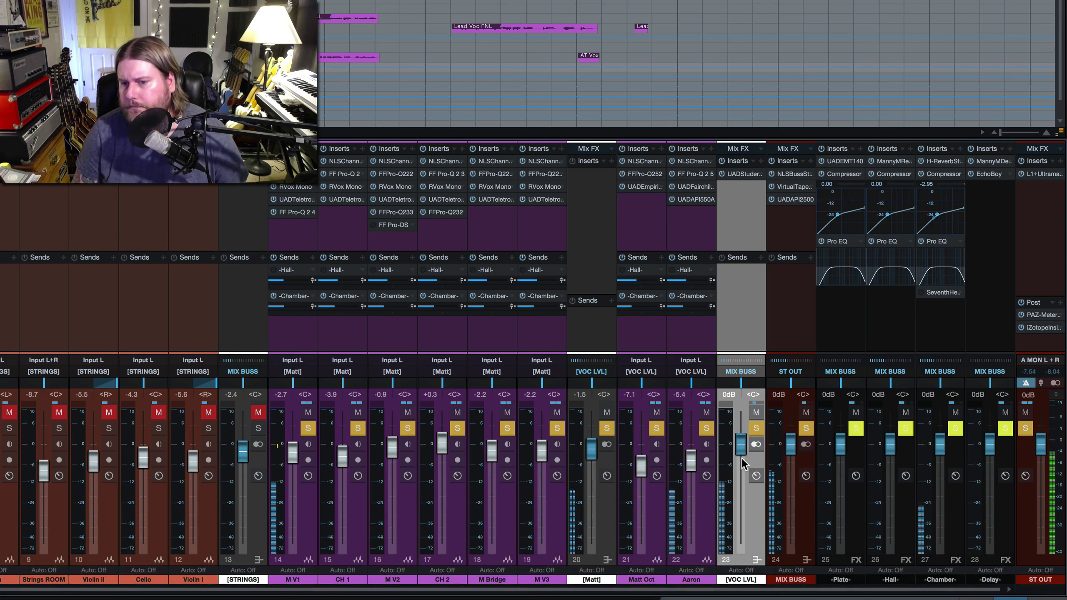
key(space)
click(750, 521)
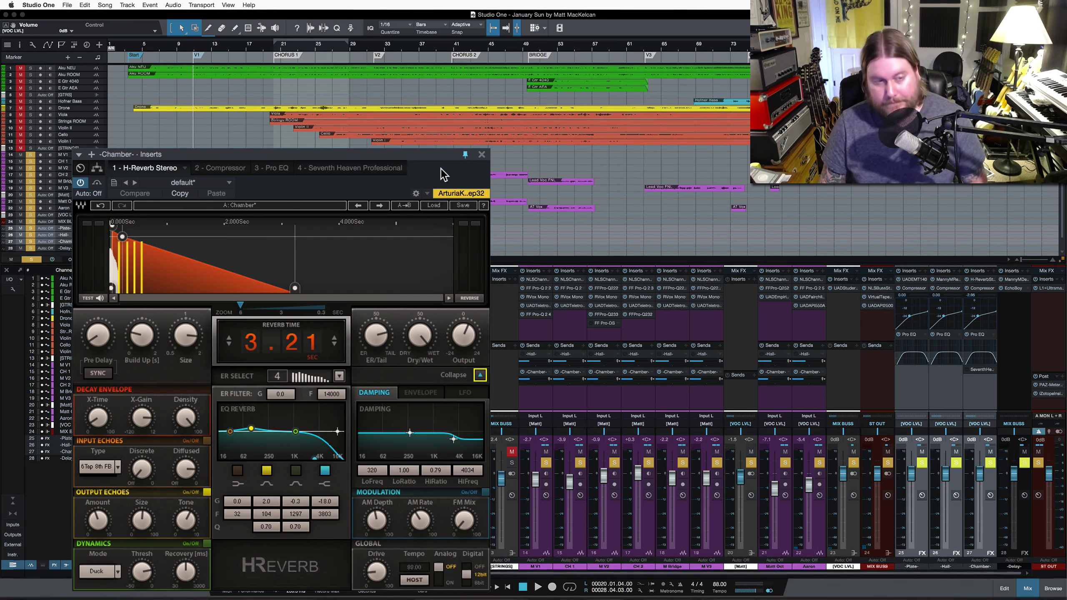
During playback, shorten the Chamber H-Reverb's reverb time to 0.61 sec and raise M V1's Chamber send to about -7.8 dB.
key(space)
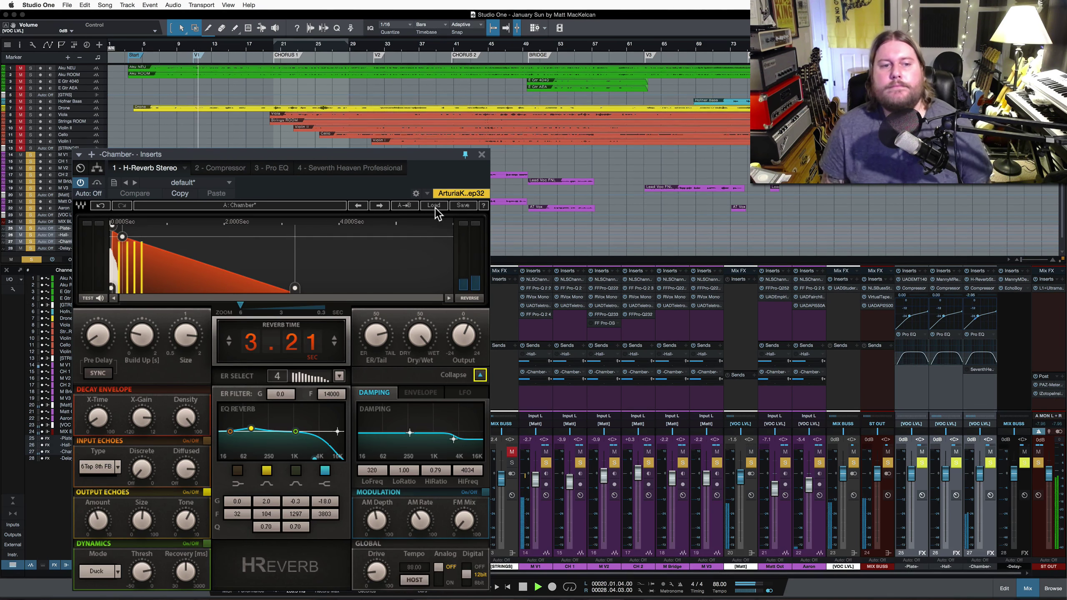
drag(292, 357, 292, 445)
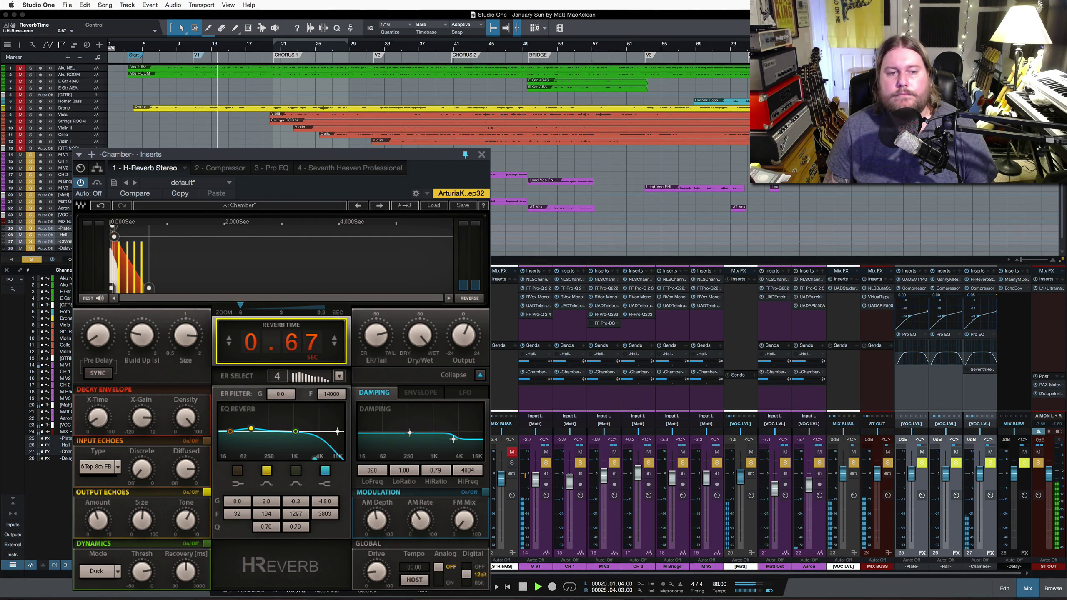
key(space)
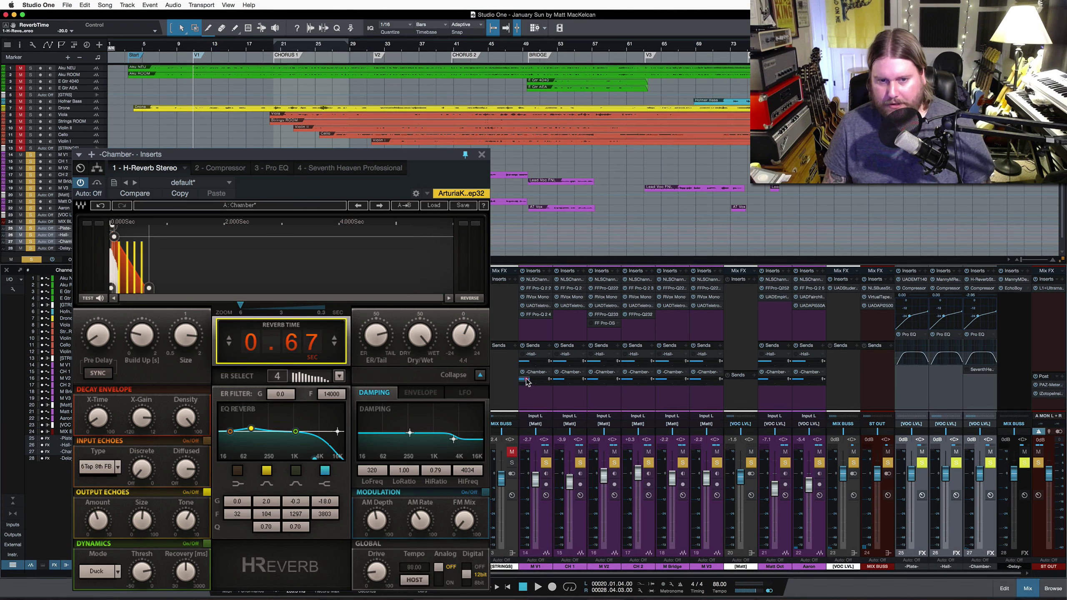
key(space)
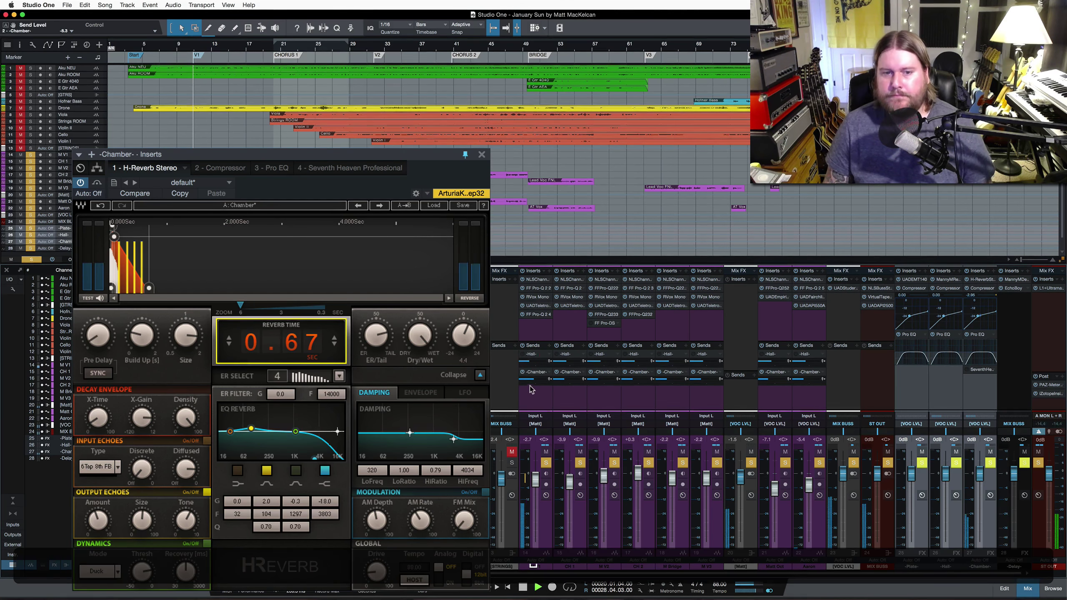
drag(529, 379, 529, 379)
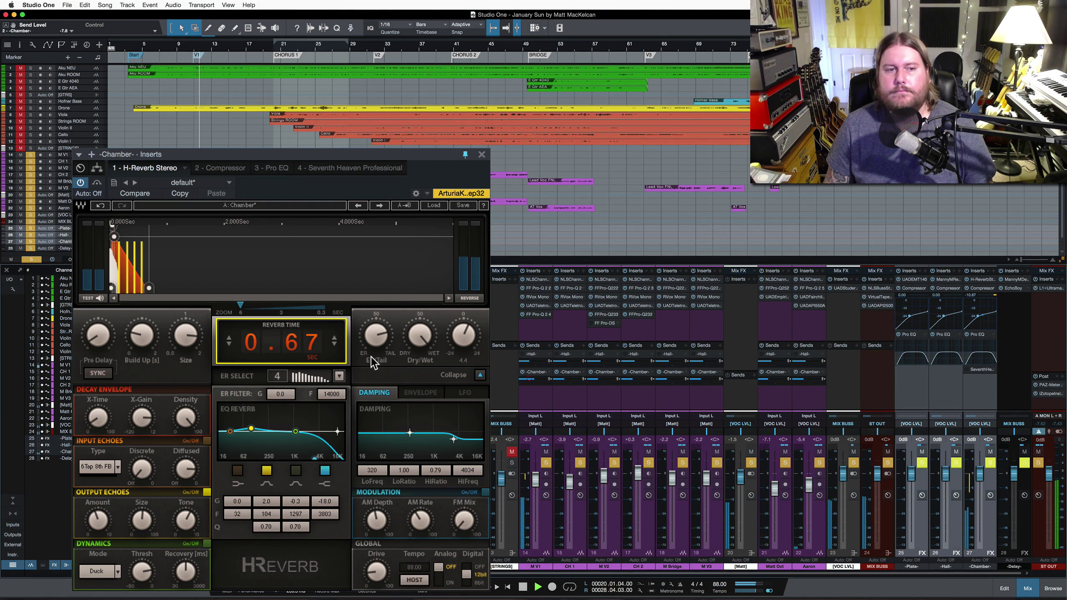
drag(312, 342, 311, 349)
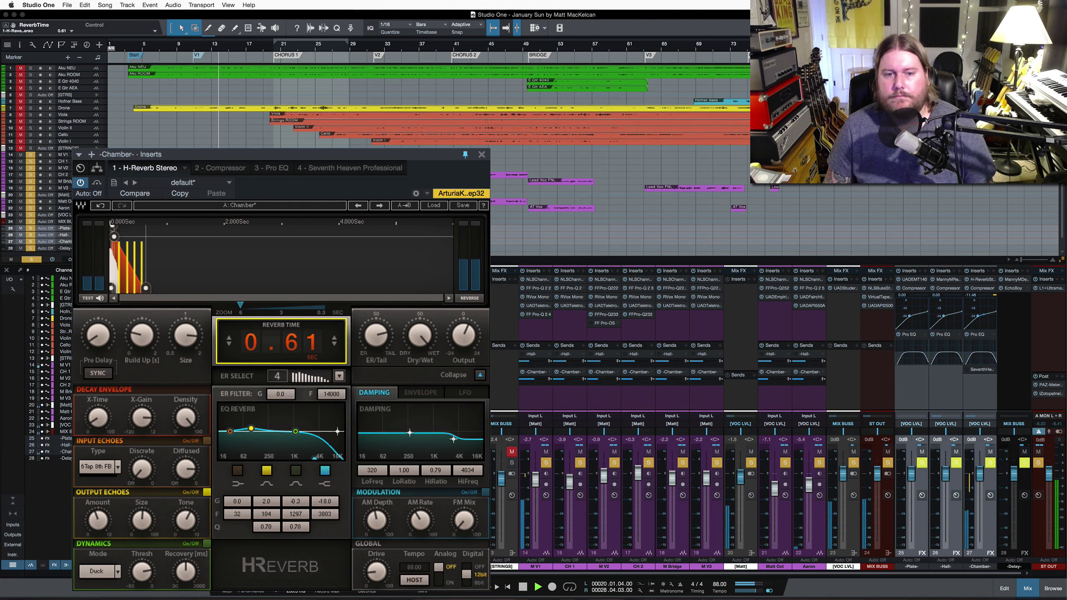
Unsolo M V1, clear the remaining solos to hear the short chamber reverb in the full mix, and stop playback.
click(546, 462)
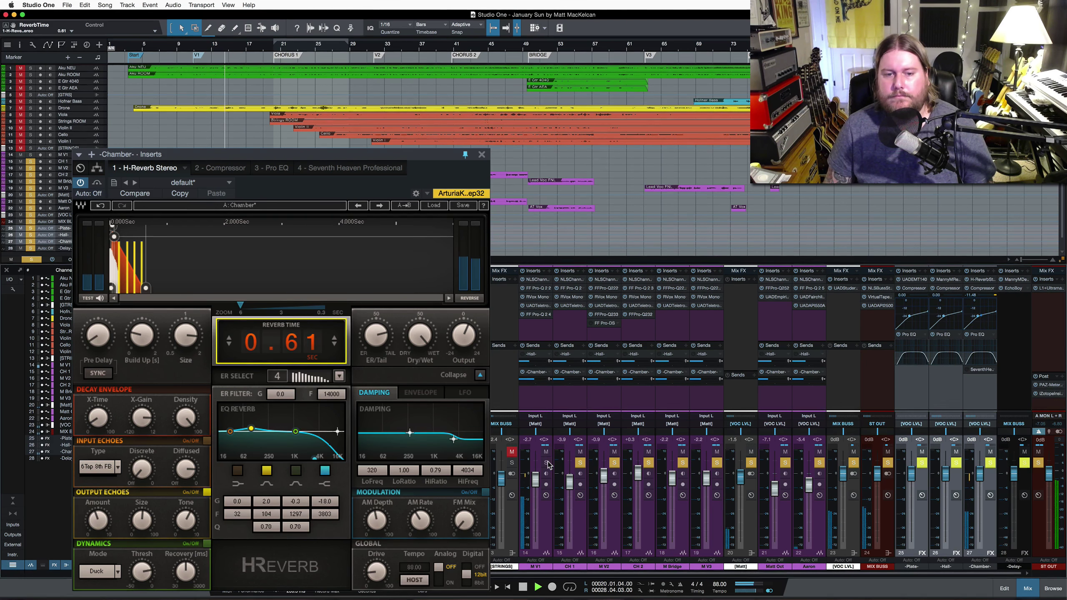
click(1038, 464)
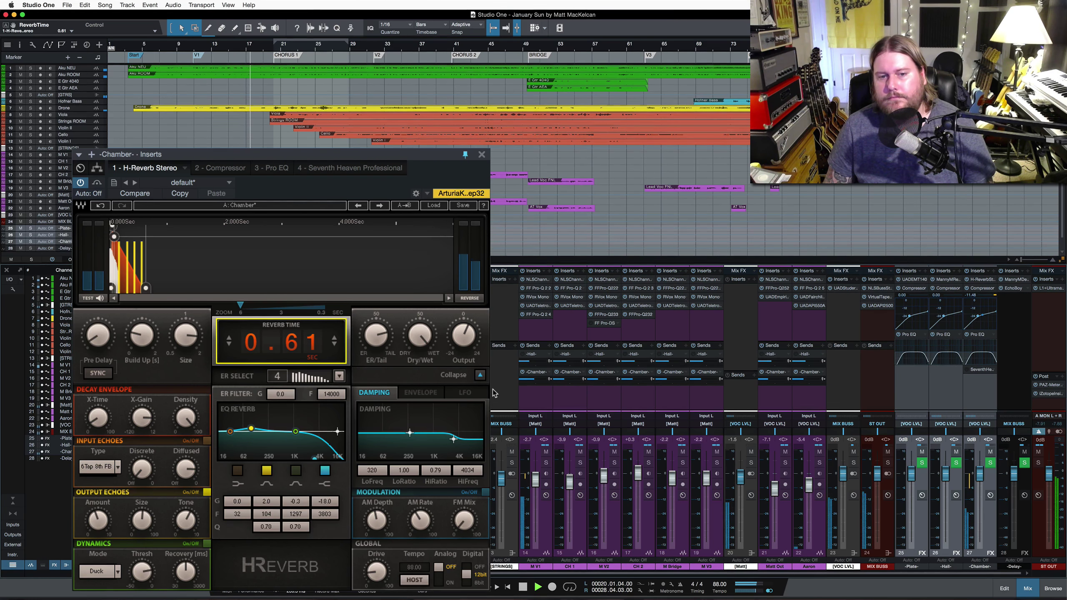
key(space)
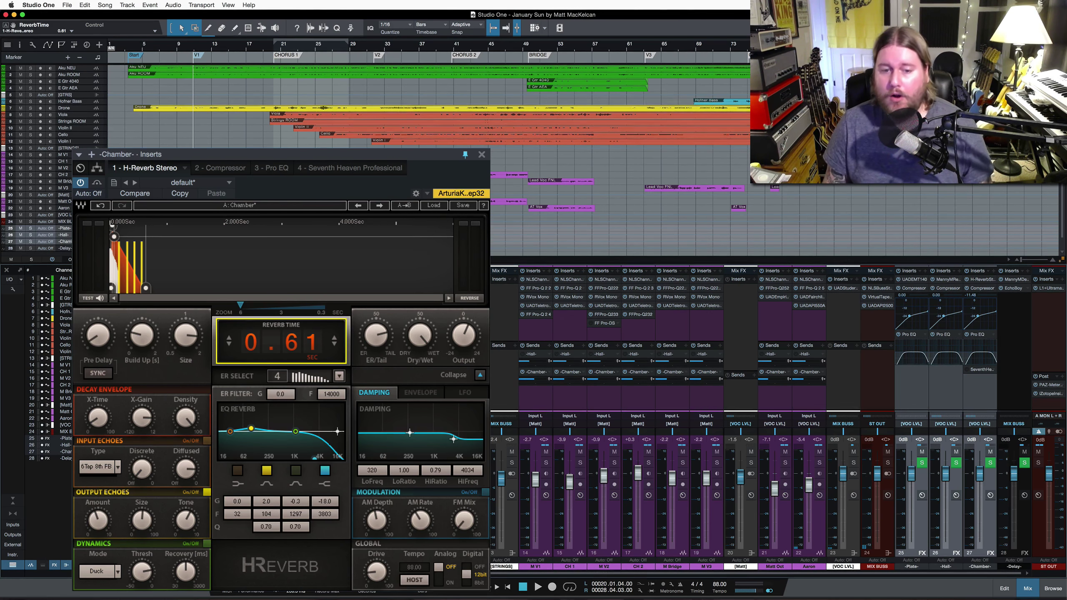
Solo M V1, lengthen the Chamber reverb time to 3.22 sec during playback and lower M V1's Chamber send.
click(546, 462)
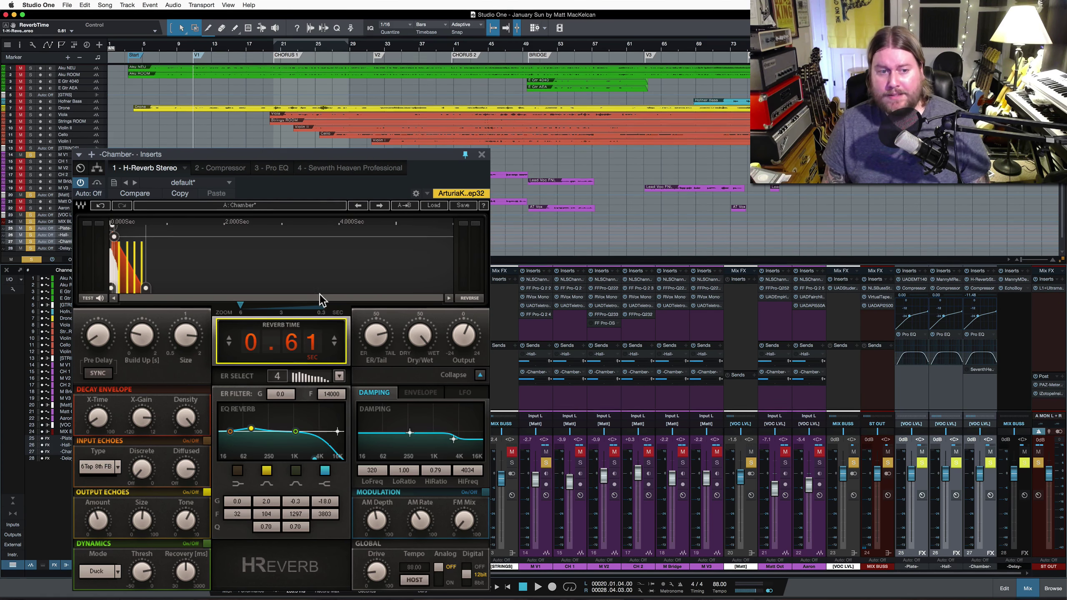
key(space)
drag(299, 351, 299, 284)
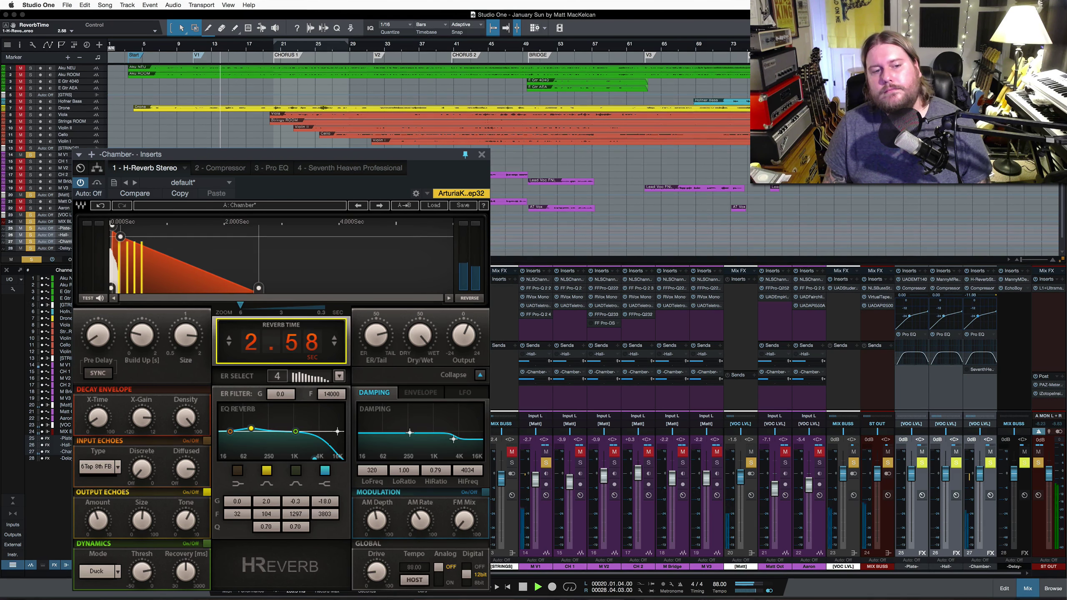
drag(292, 348, 293, 327)
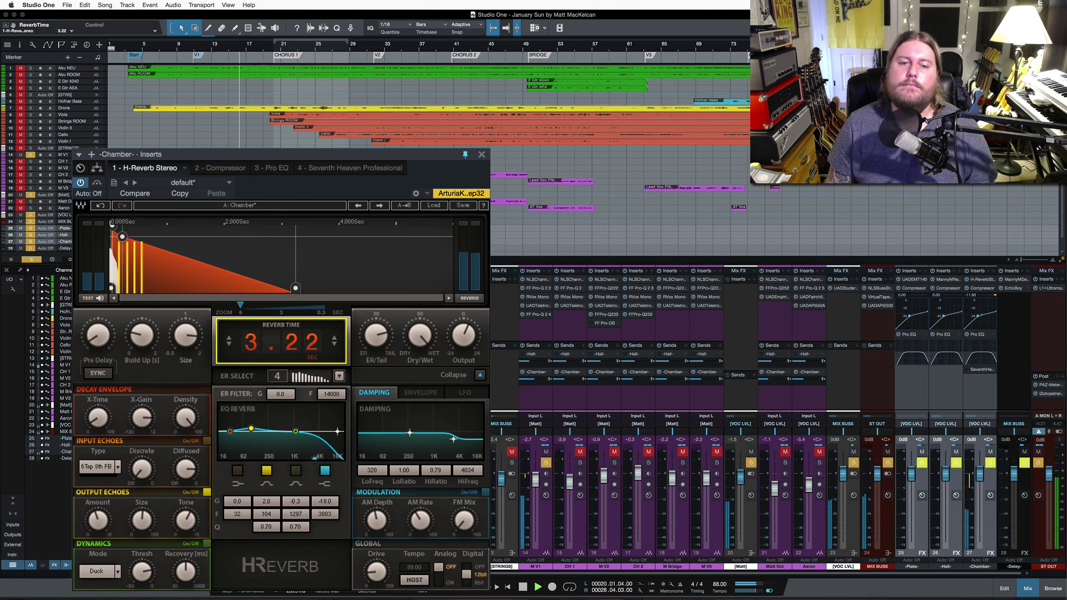
mouse_move(532, 382)
mouse_down()
mouse_move(530, 364)
mouse_move(530, 404)
mouse_up()
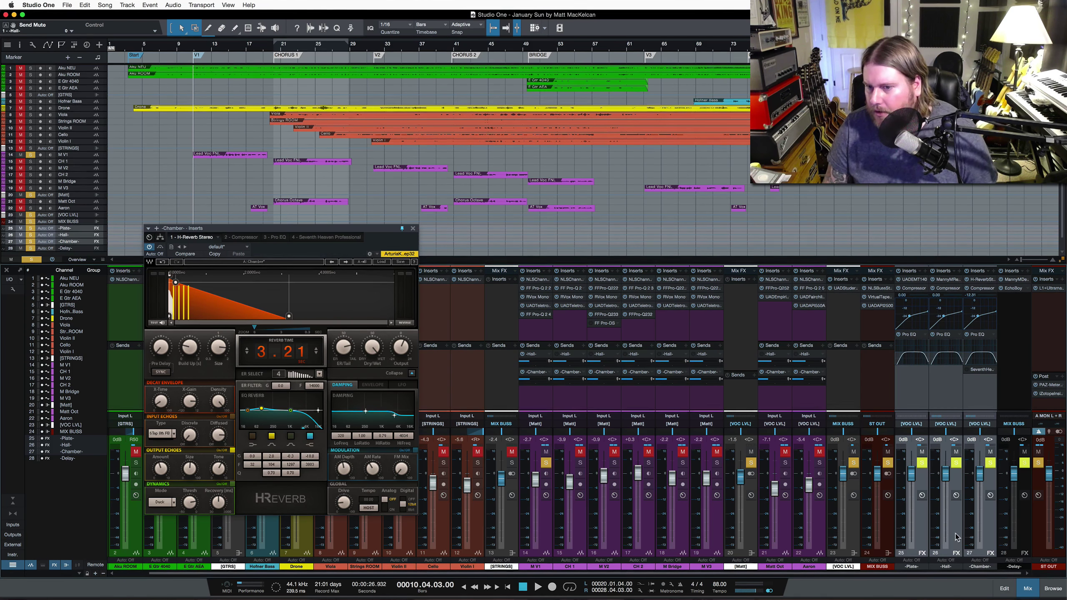
Clear all solos during playback and arrange the Hall channel's MannyM Reverb window above the Chamber H-Reverb window.
click(947, 281)
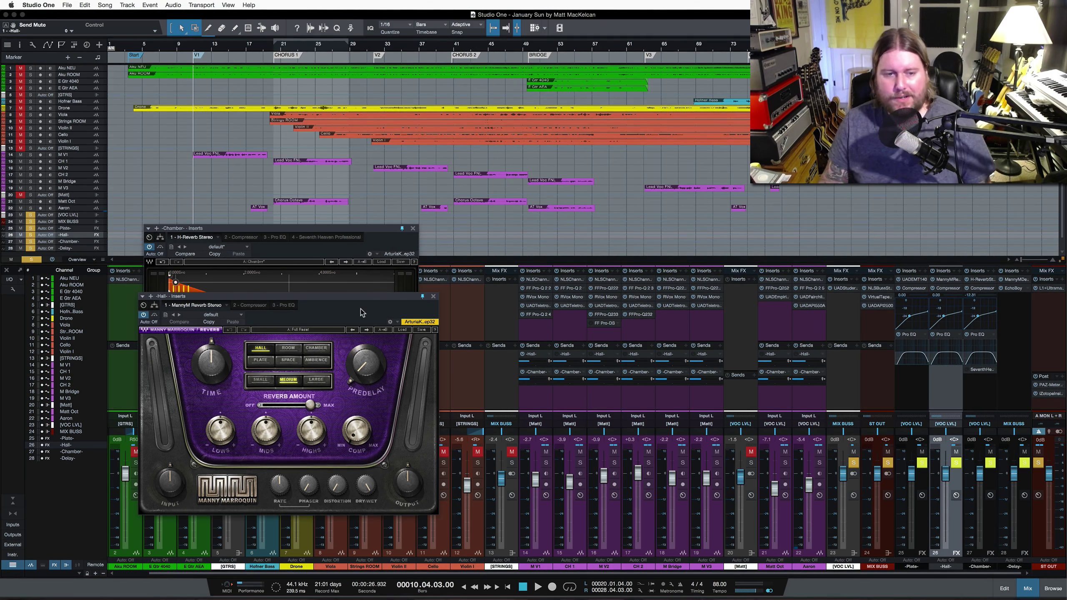
click(433, 297)
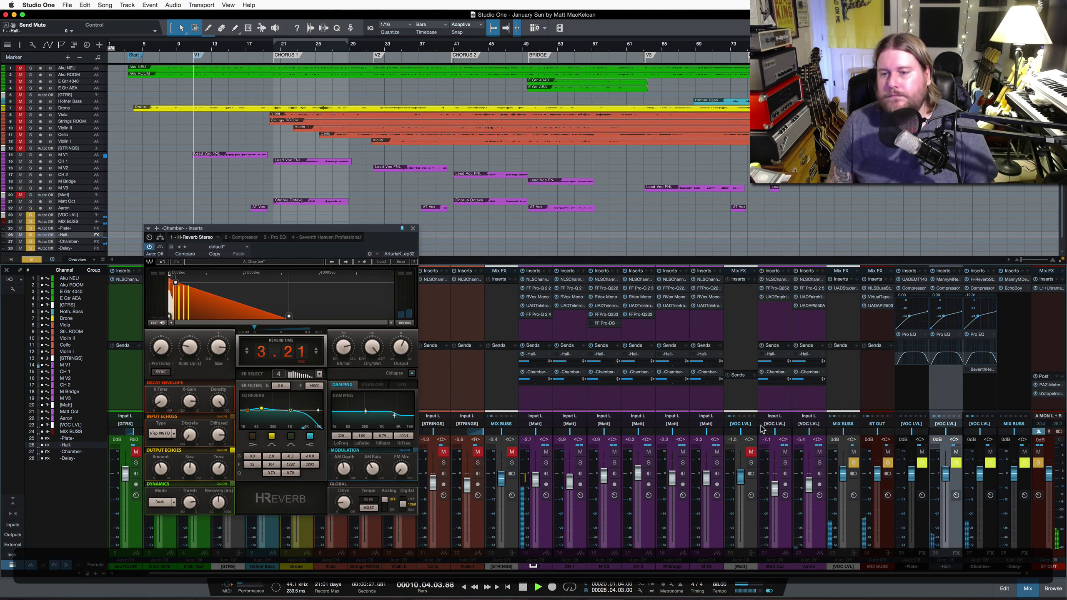
click(1038, 463)
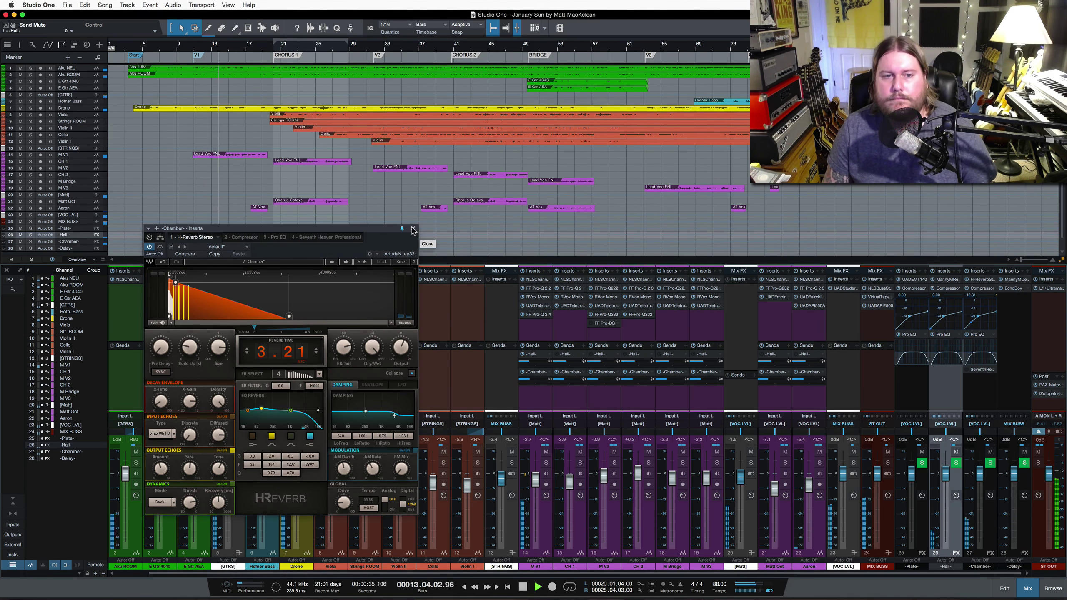
drag(385, 228, 375, 284)
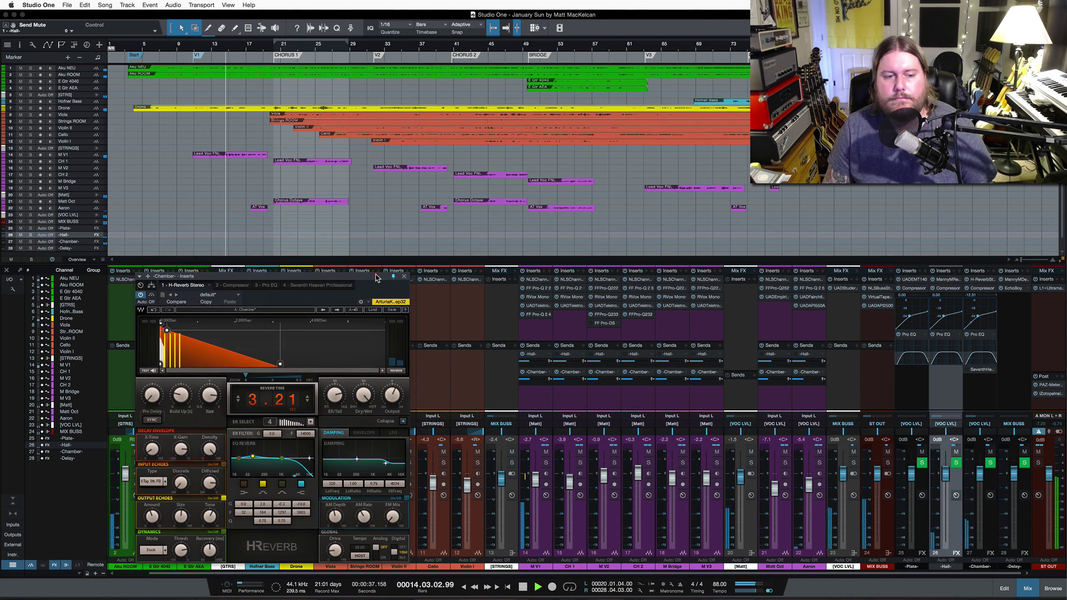
click(952, 281)
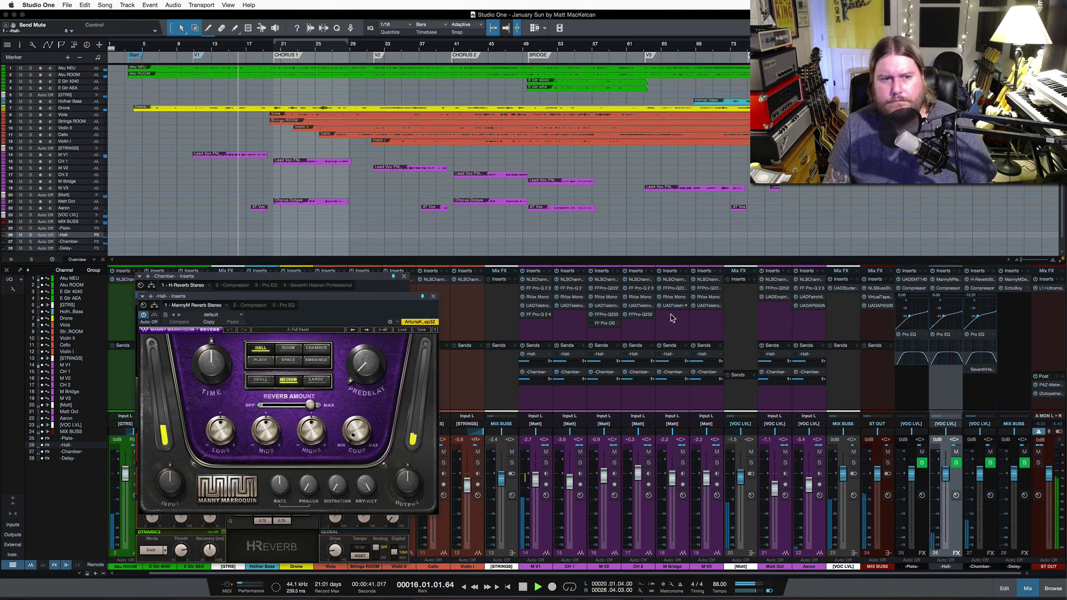
drag(372, 298, 435, 38)
mouse_move(541, 33)
mouse_down()
mouse_move(563, 34)
mouse_move(541, 34)
mouse_up()
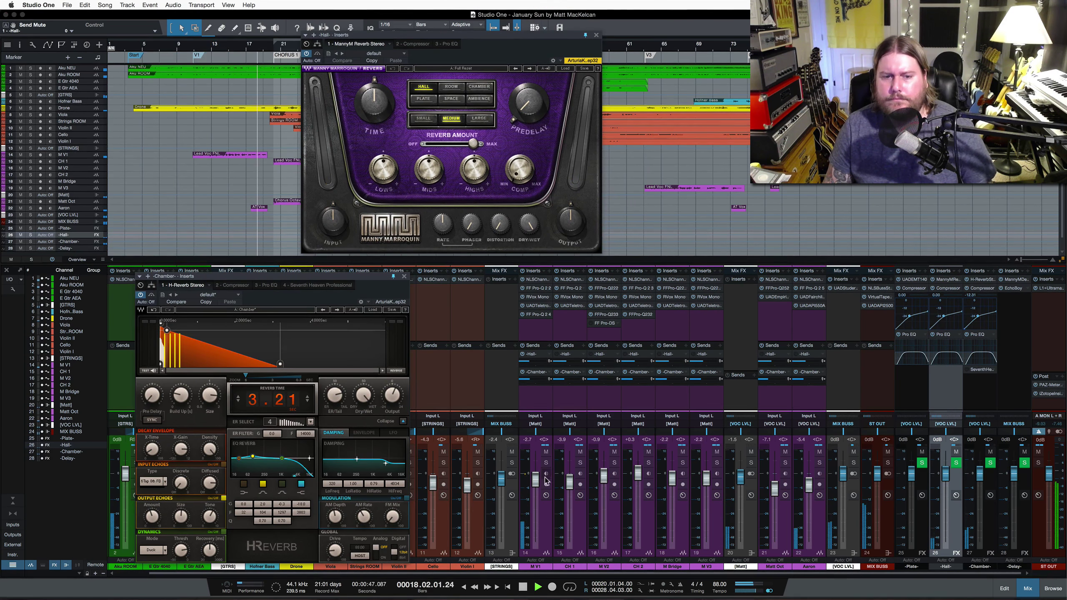
Solo M V1, mute its Chamber send, raise its Hall send to -7.1 dB and play the result back.
click(545, 463)
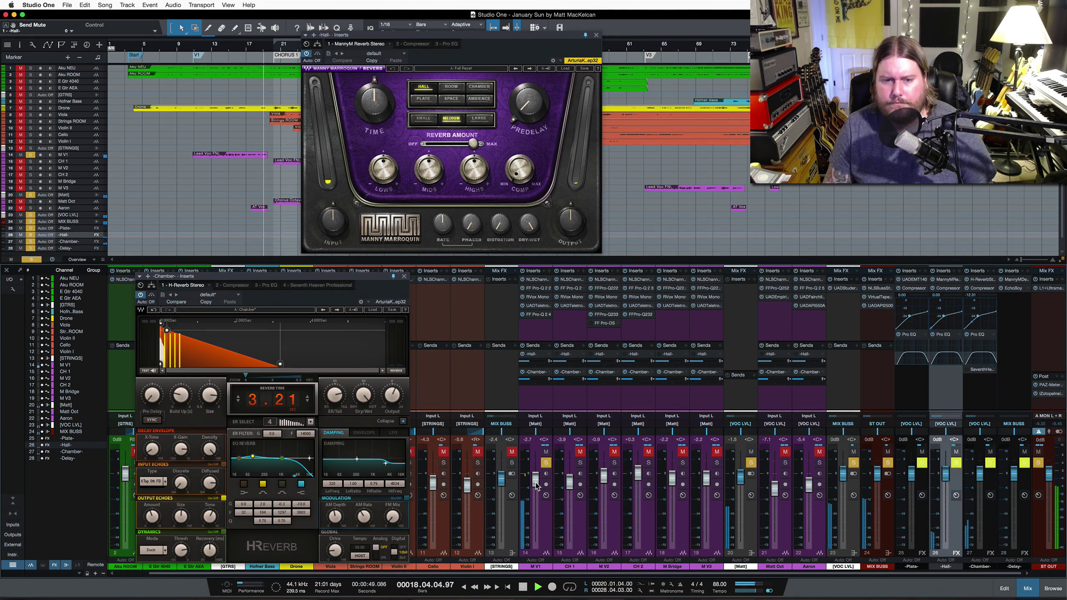
key(space)
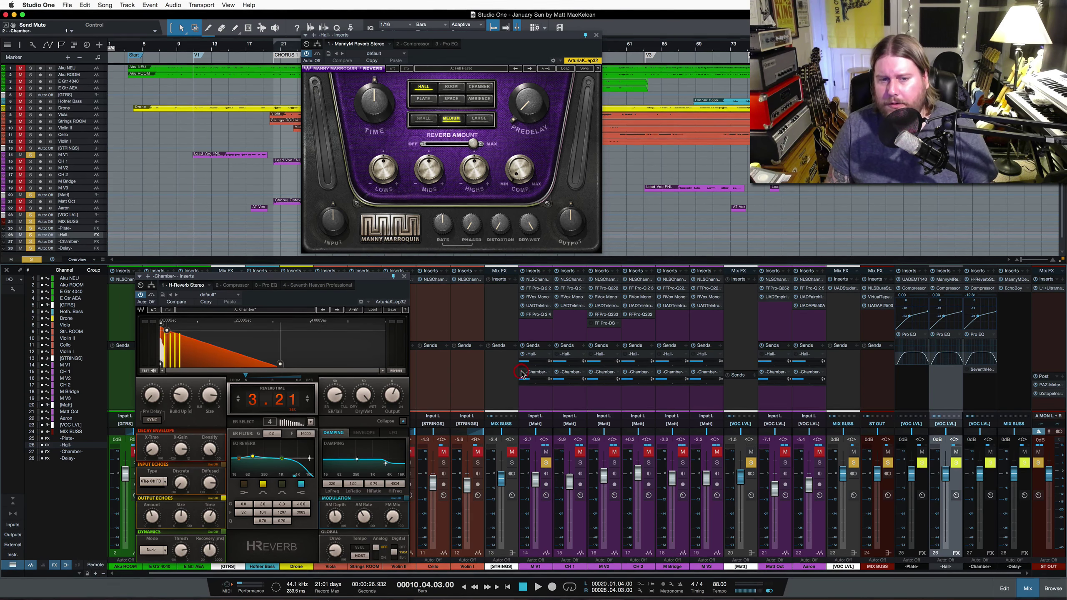
drag(525, 361, 525, 346)
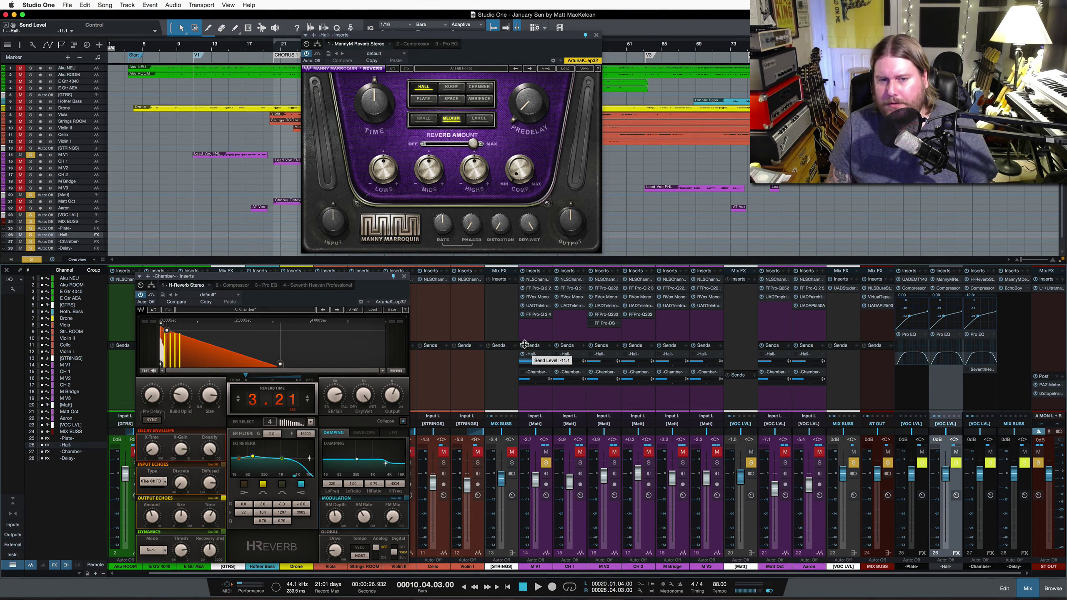
key(space)
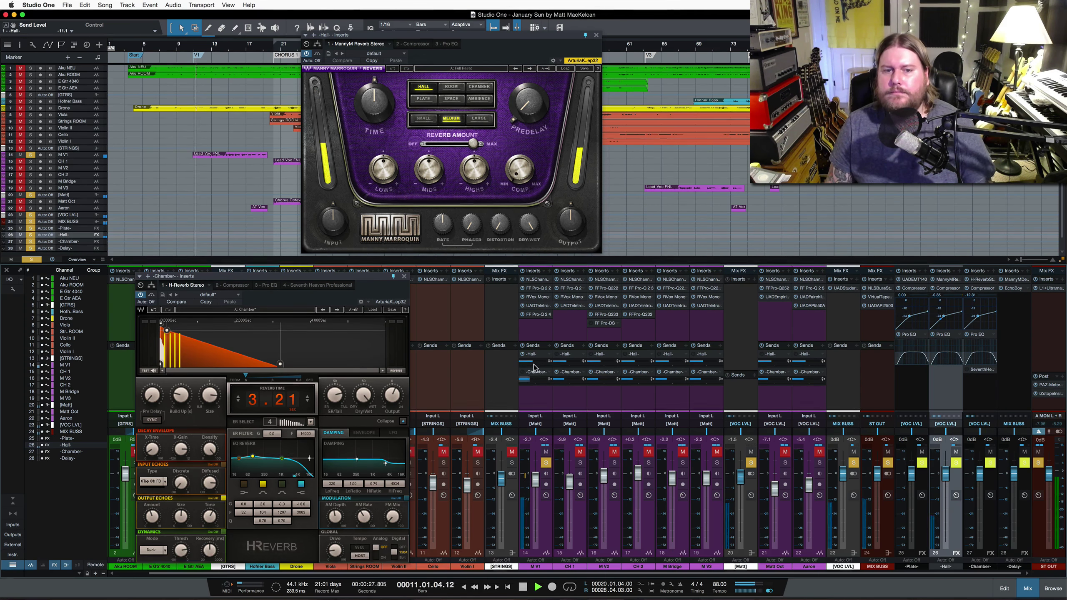
mouse_move(527, 363)
mouse_down()
mouse_move(528, 336)
mouse_move(528, 350)
mouse_up()
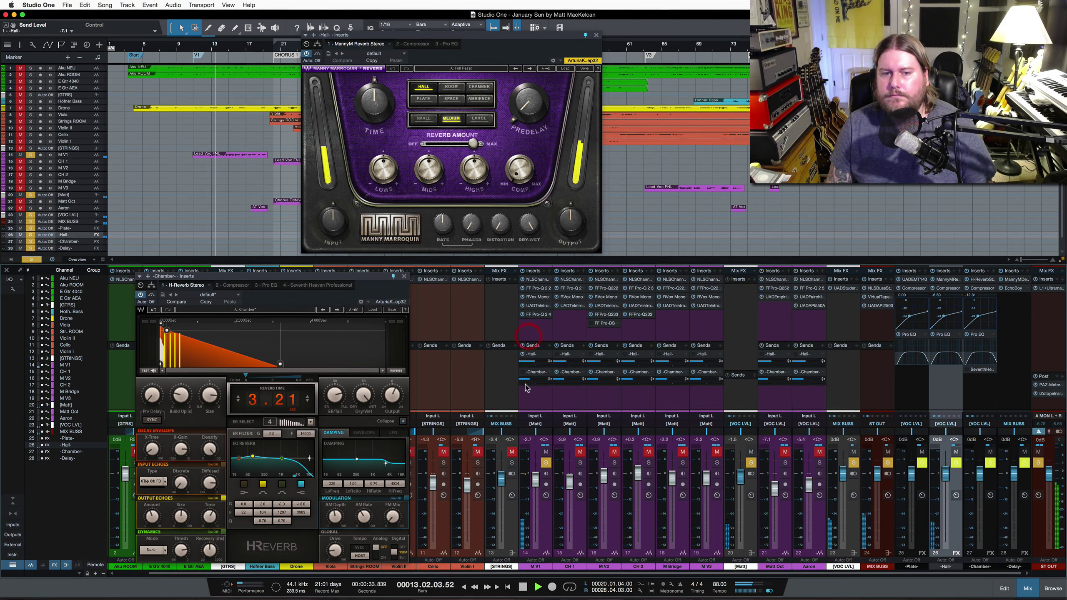
key(space)
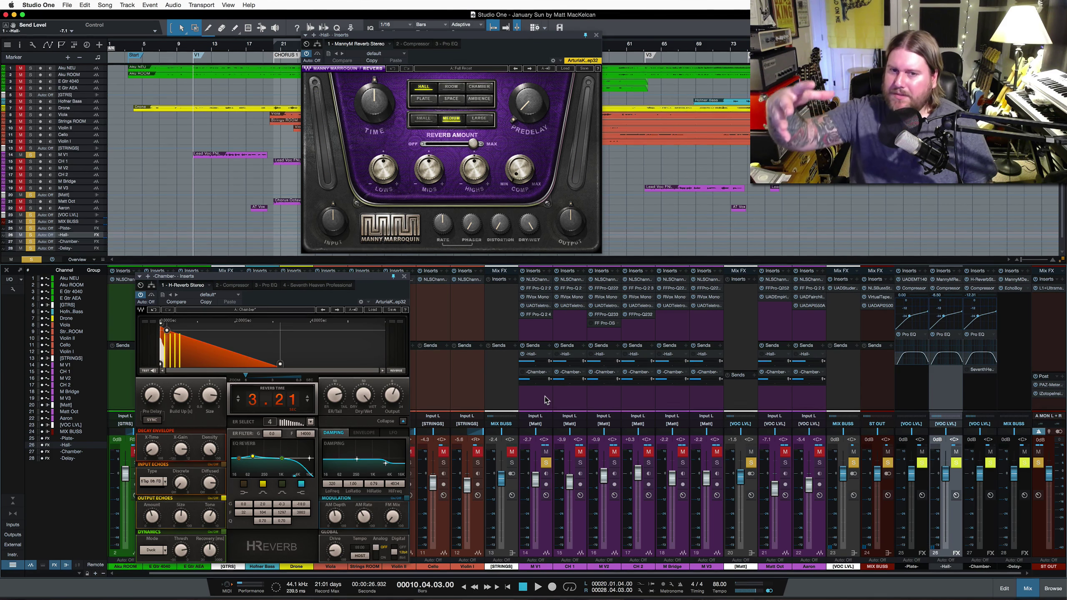
key(space)
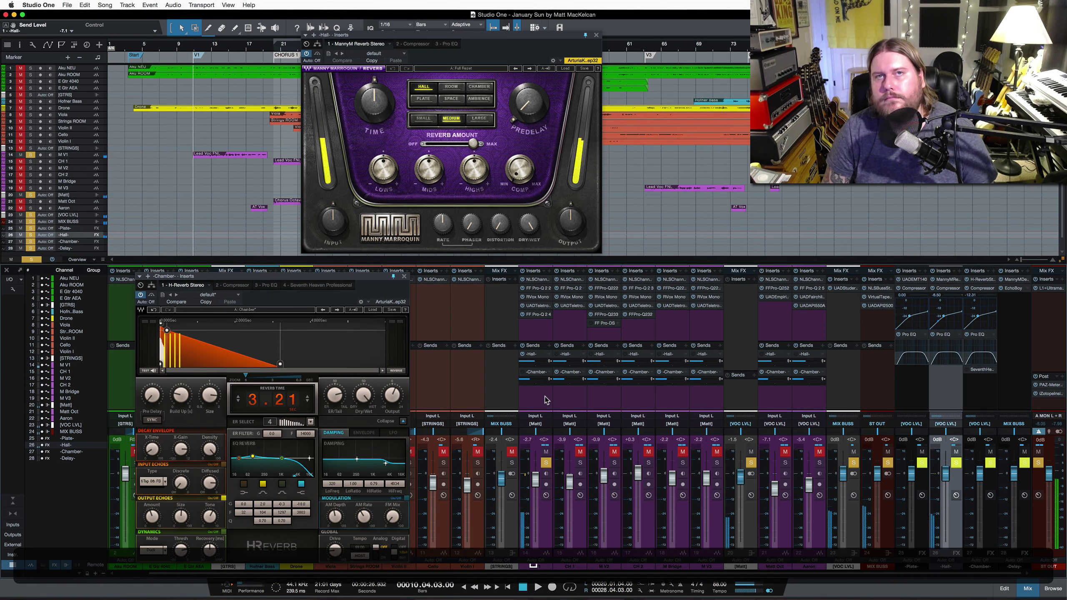
key(space)
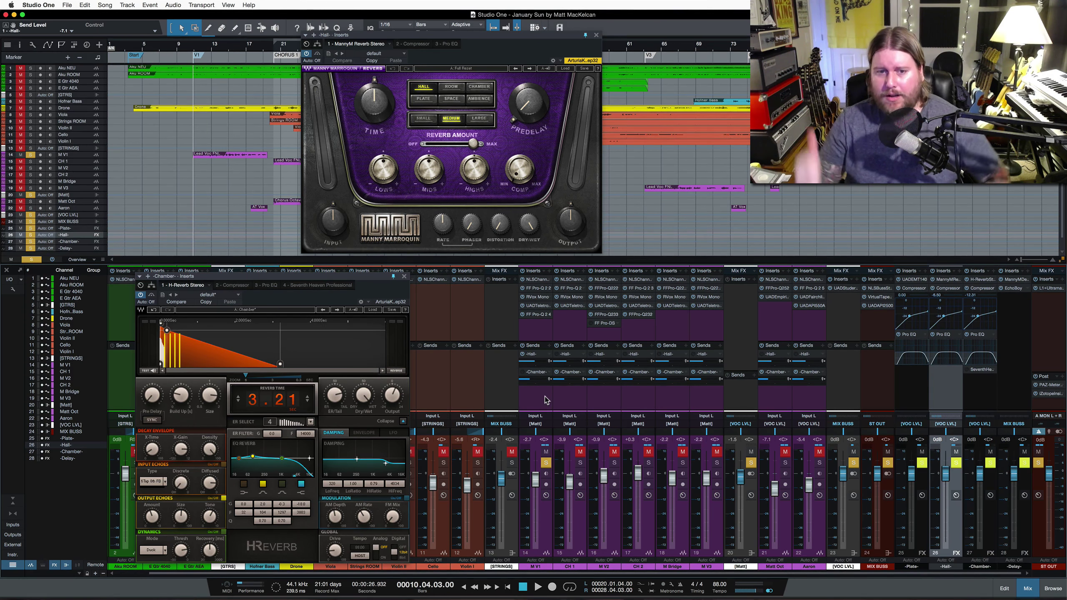
Unmute M V1's Chamber send, then lower its Hall send to about -22.2 dB while playing the full mix without solos.
click(524, 374)
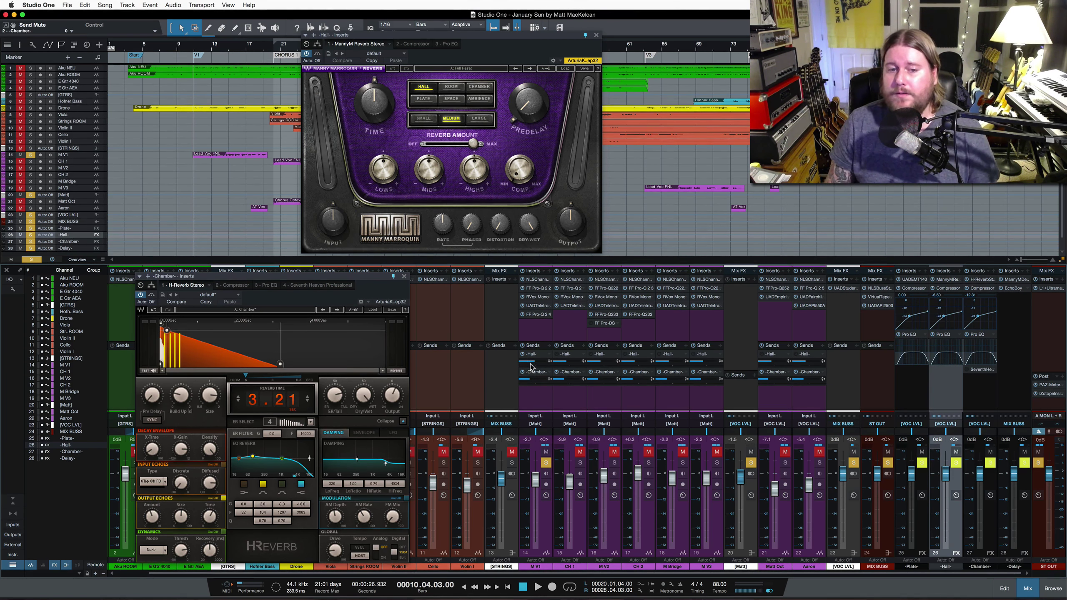
drag(528, 364, 521, 386)
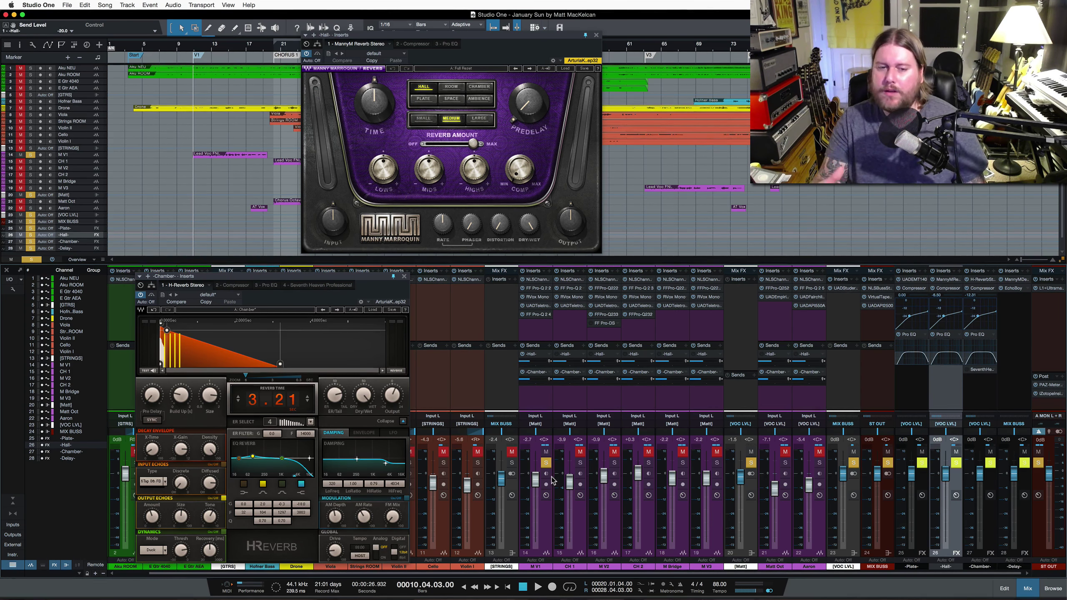
key(space)
click(546, 463)
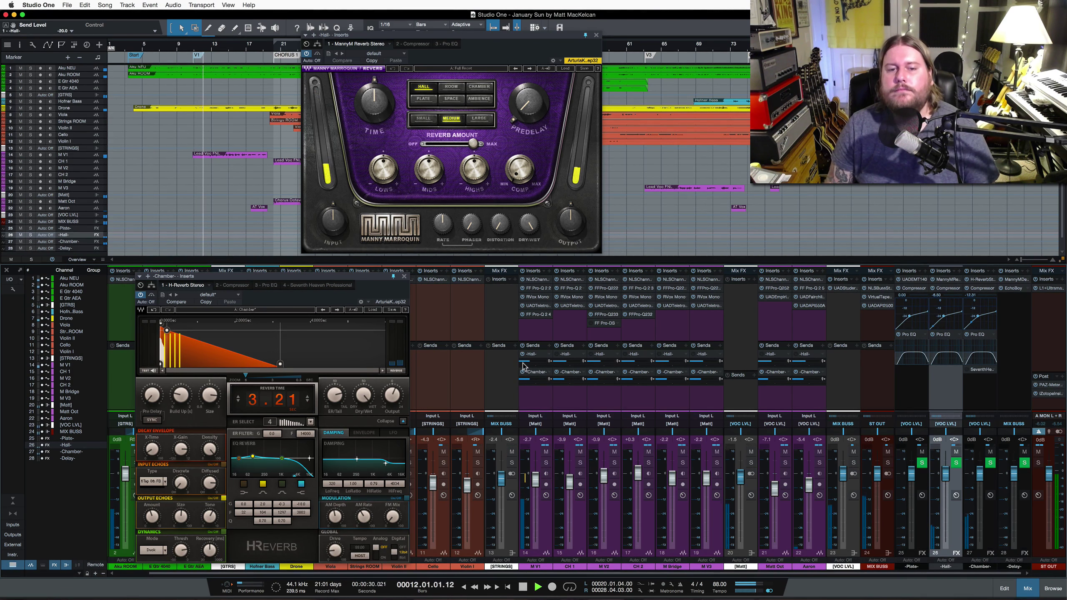
scroll(524, 366, down, 3)
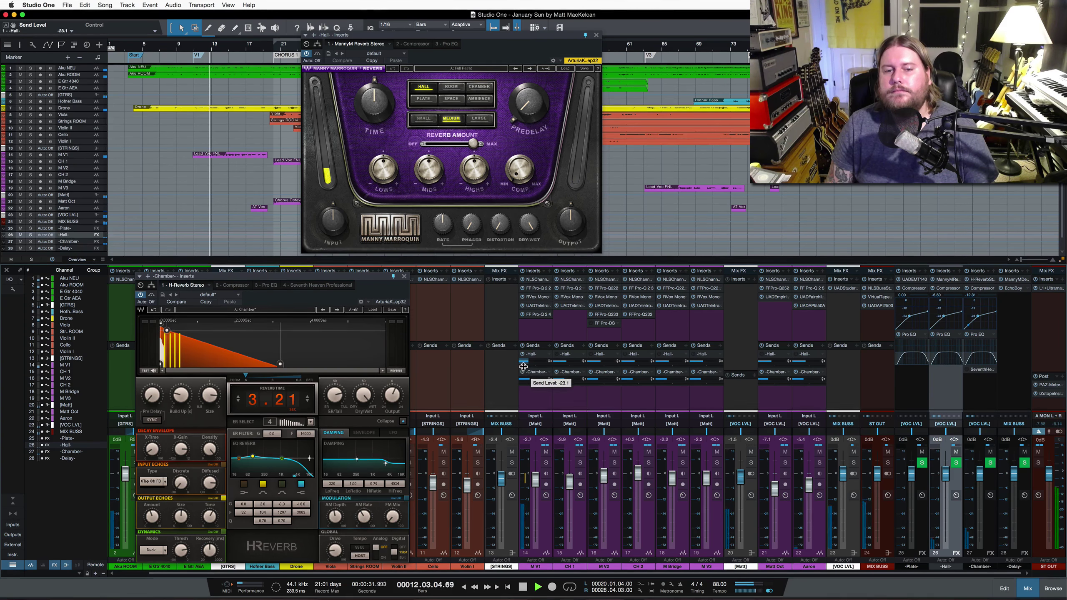
scroll(523, 366, up, 1)
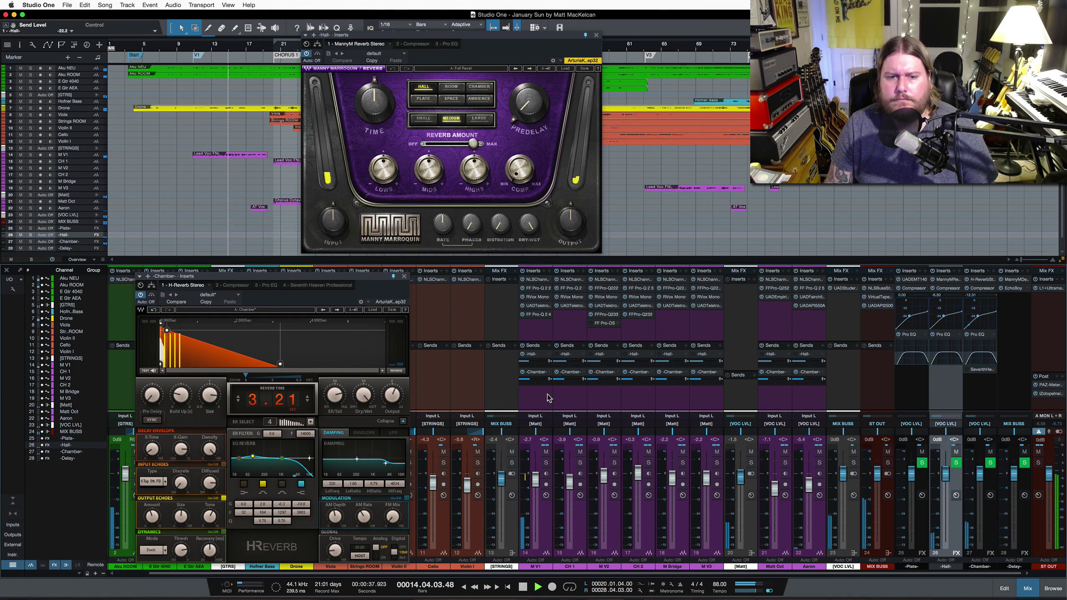
Fine-tune the M V1 fader while the full mix plays, listen on and stop playback.
click(535, 483)
drag(535, 483, 536, 482)
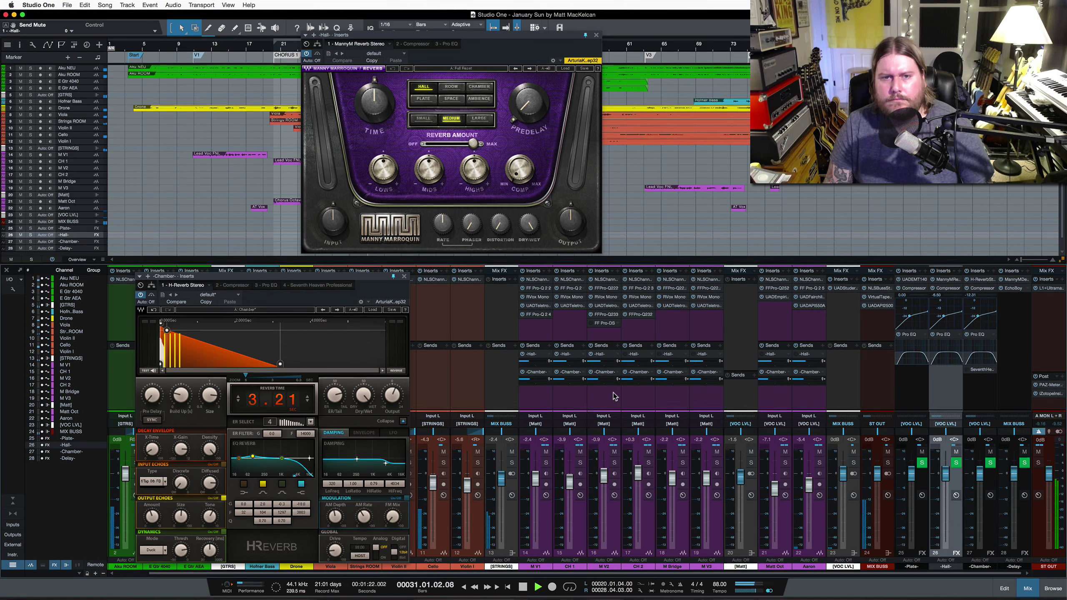
key(space)
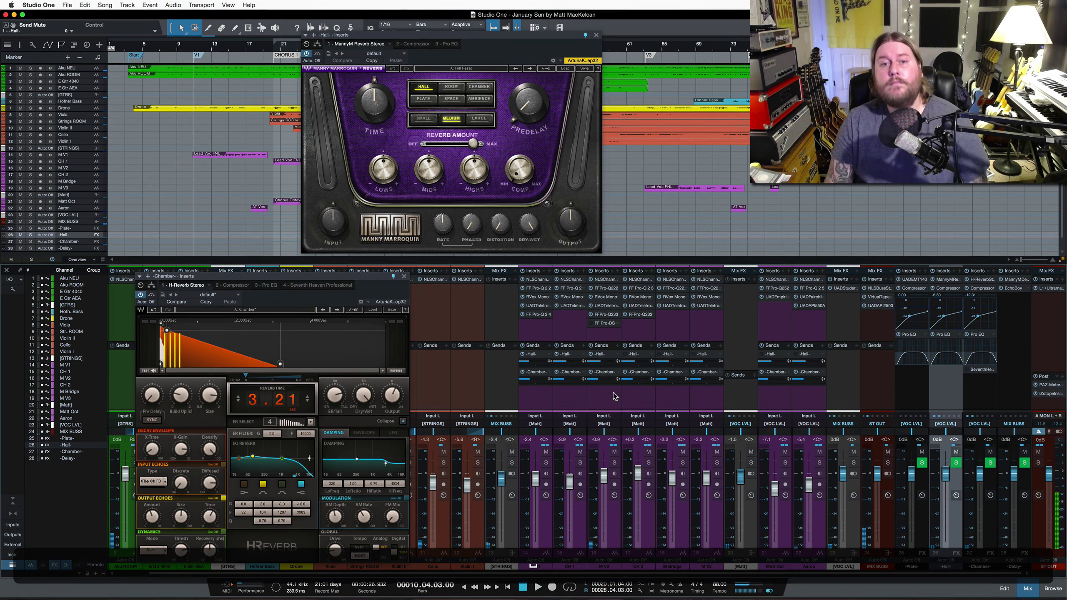